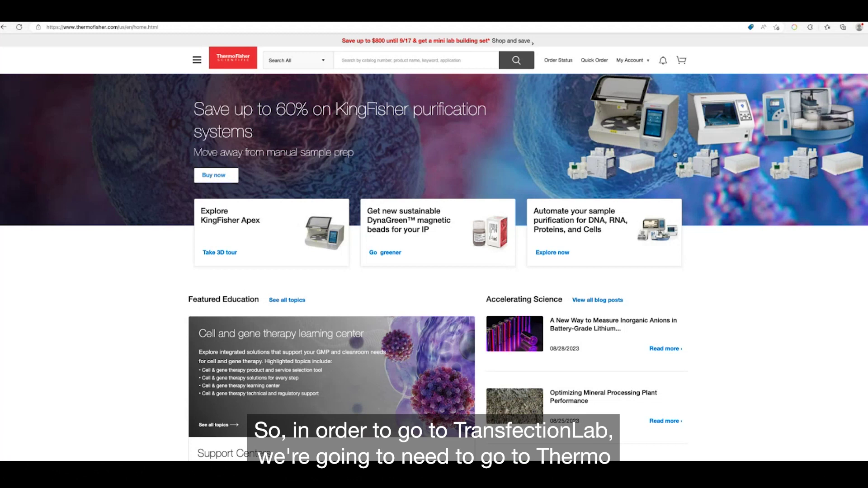
Step: Open the My Account dropdown in the Thermo Fisher home page header
{"action": "left_click", "coordinate": [649, 62]}
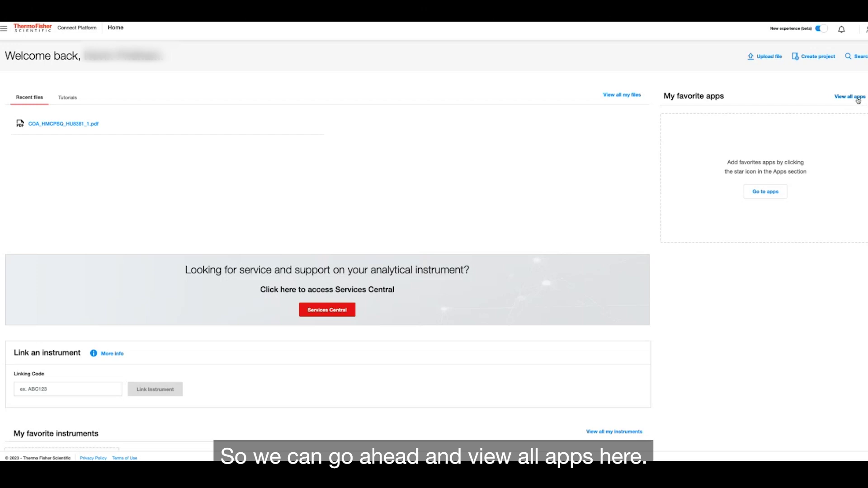
Step: Open TransfectionLab from the Cell Biology section of the full Connect apps list
{"action": "left_click", "coordinate": [858, 99]}
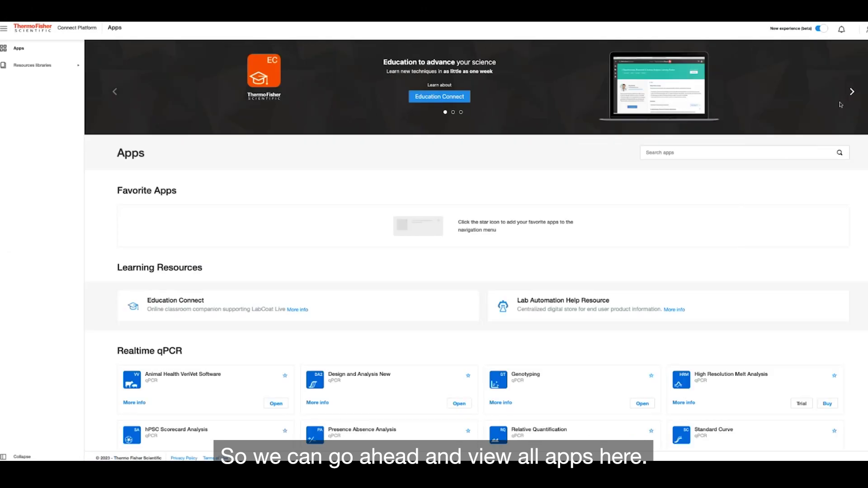
{"action": "scroll", "coordinate": [475, 271], "scroll_direction": "down", "scroll_amount": 2}
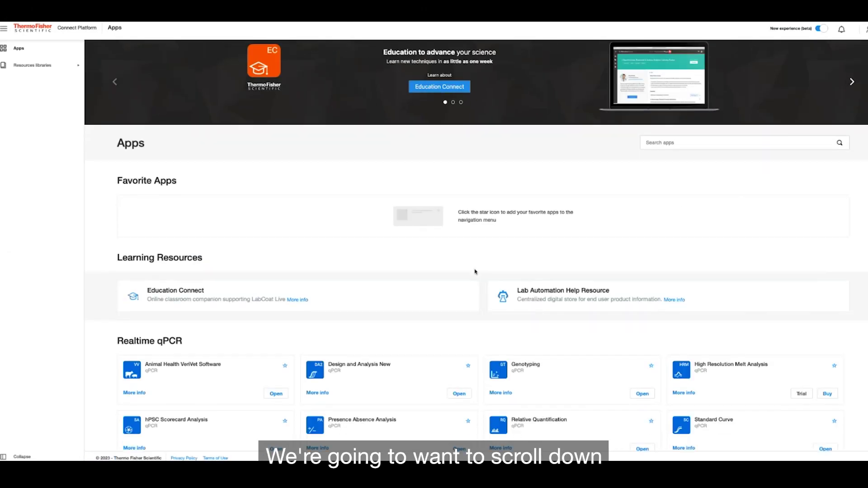
{"action": "scroll", "coordinate": [476, 272], "scroll_direction": "down", "scroll_amount": 5}
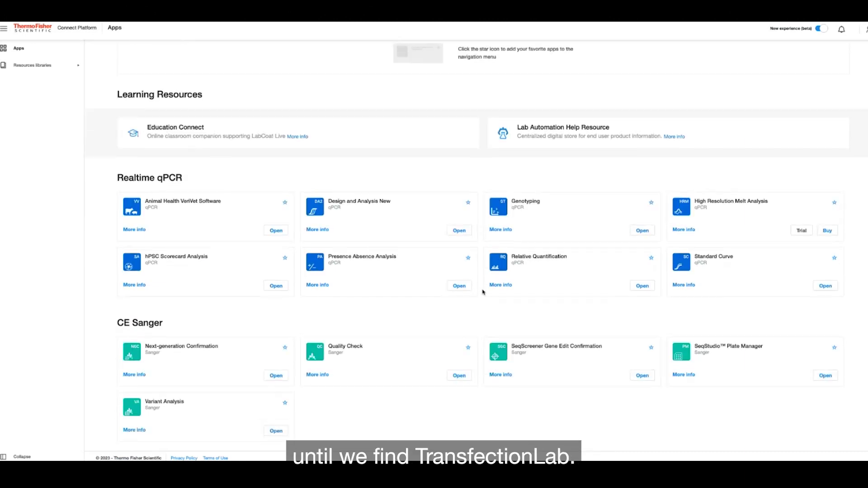
{"action": "scroll", "coordinate": [482, 292], "scroll_direction": "down", "scroll_amount": 10}
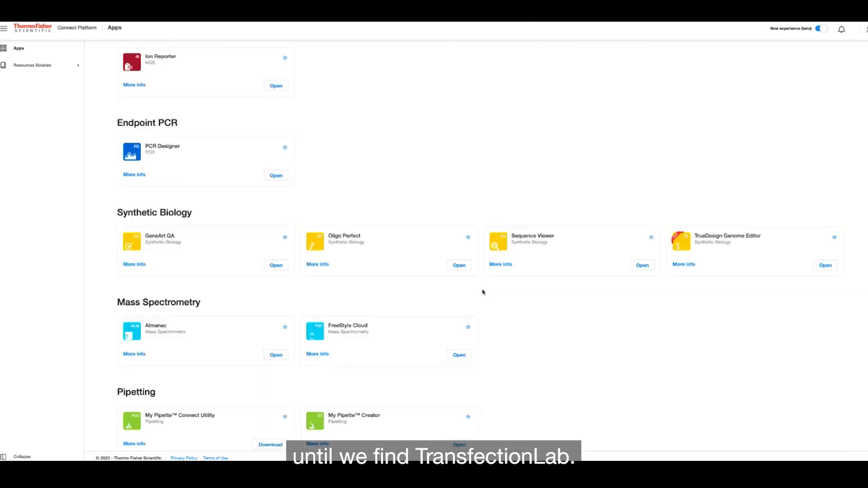
{"action": "scroll", "coordinate": [482, 292], "scroll_direction": "down", "scroll_amount": 11}
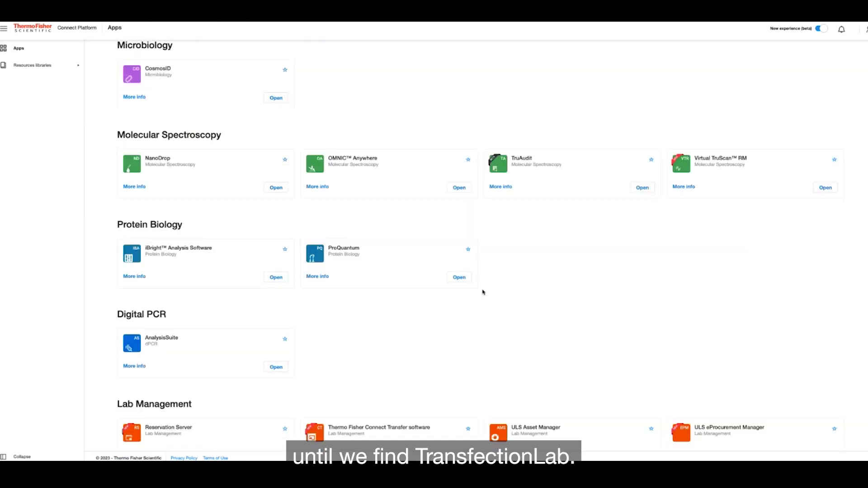
{"action": "scroll", "coordinate": [483, 292], "scroll_direction": "down", "scroll_amount": 10}
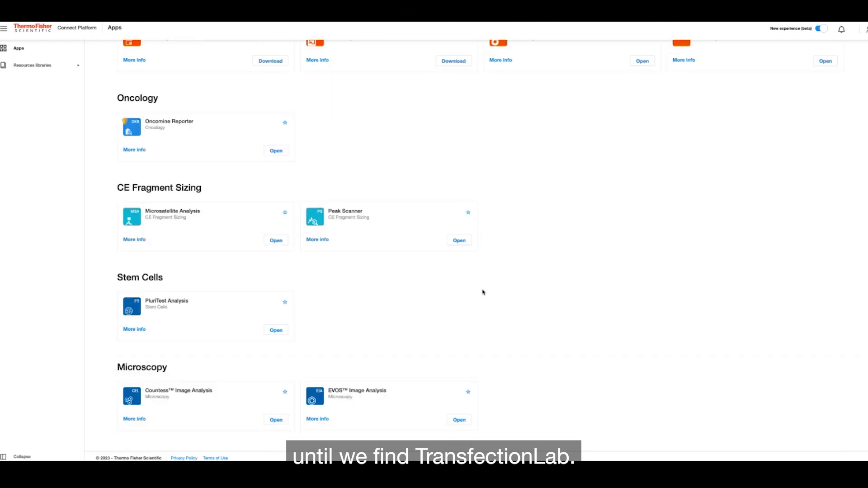
{"action": "scroll", "coordinate": [482, 292], "scroll_direction": "down", "scroll_amount": 11}
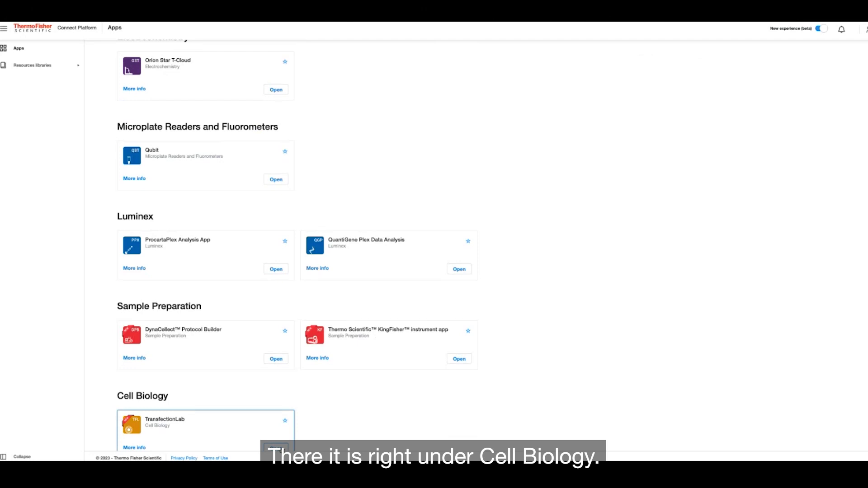
{"action": "left_click", "coordinate": [276, 449]}
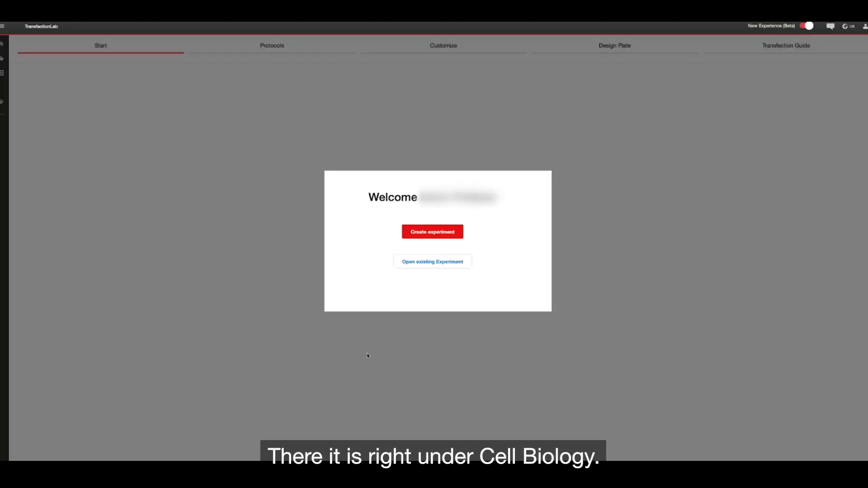
Step: Create a new experiment with HEK 293 as the cell line
{"action": "left_click", "coordinate": [451, 236]}
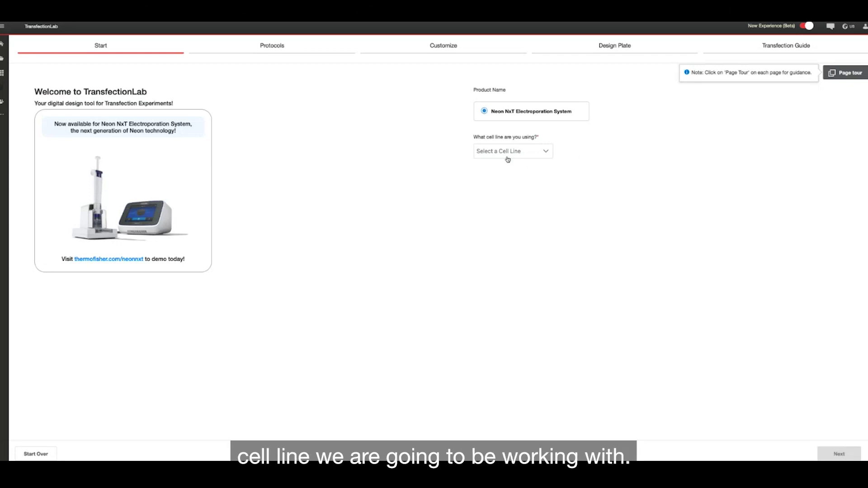
{"action": "left_click", "coordinate": [547, 154]}
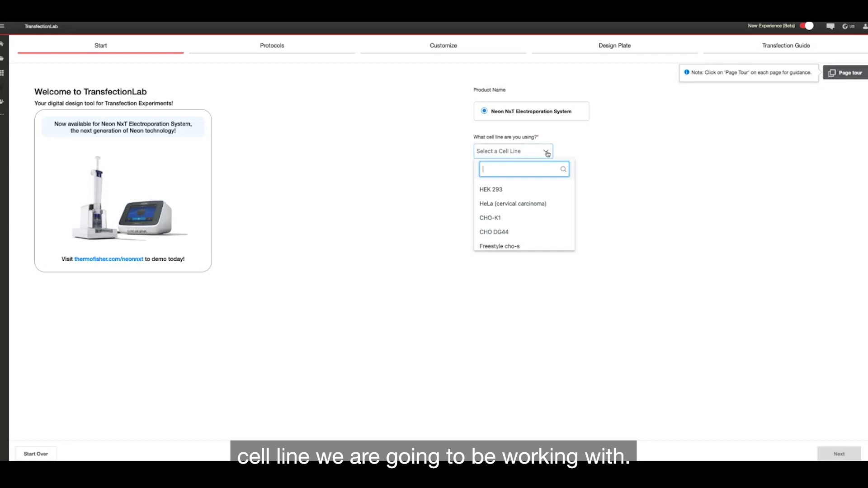
{"action": "scroll", "coordinate": [548, 202], "scroll_direction": "down", "scroll_amount": 1}
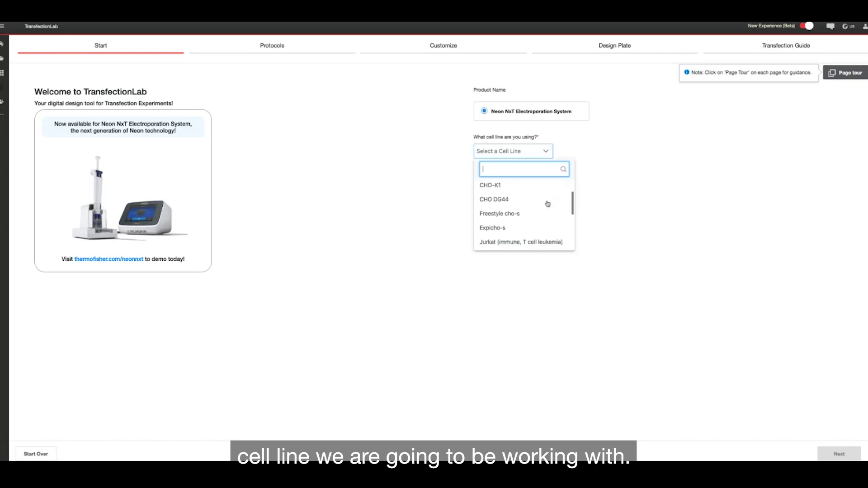
{"action": "scroll", "coordinate": [547, 201], "scroll_direction": "up", "scroll_amount": 1}
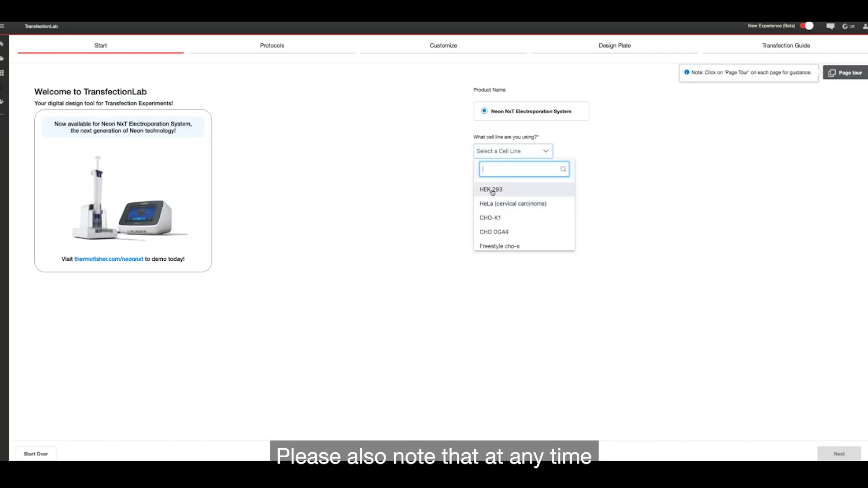
{"action": "left_click", "coordinate": [493, 191]}
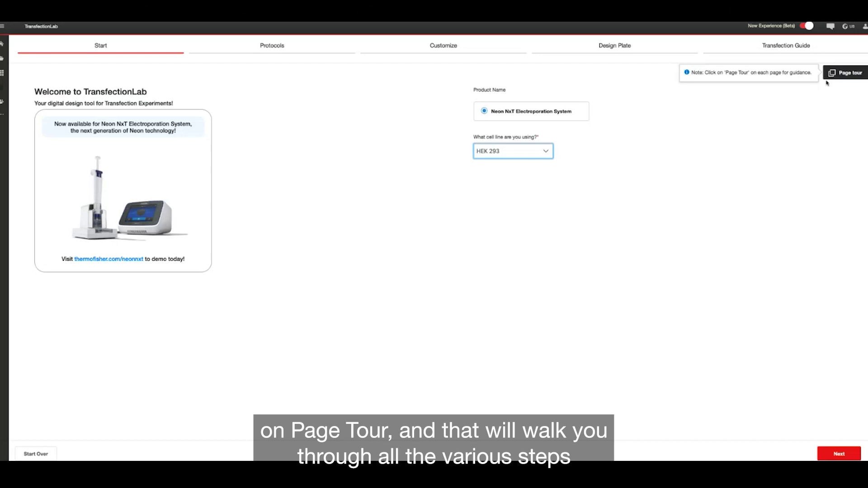
Step: Skip the page tour and advance to the HEK 293 Neon NxT protocols list
{"action": "left_click", "coordinate": [844, 73]}
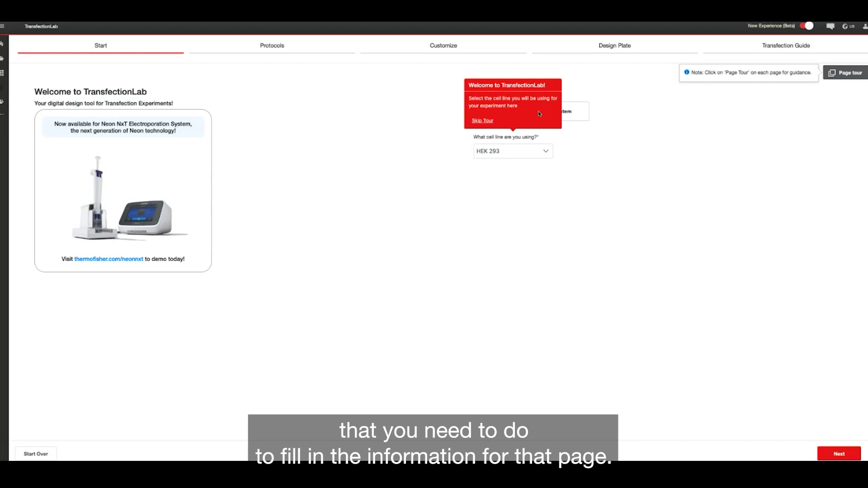
{"action": "left_click", "coordinate": [483, 122]}
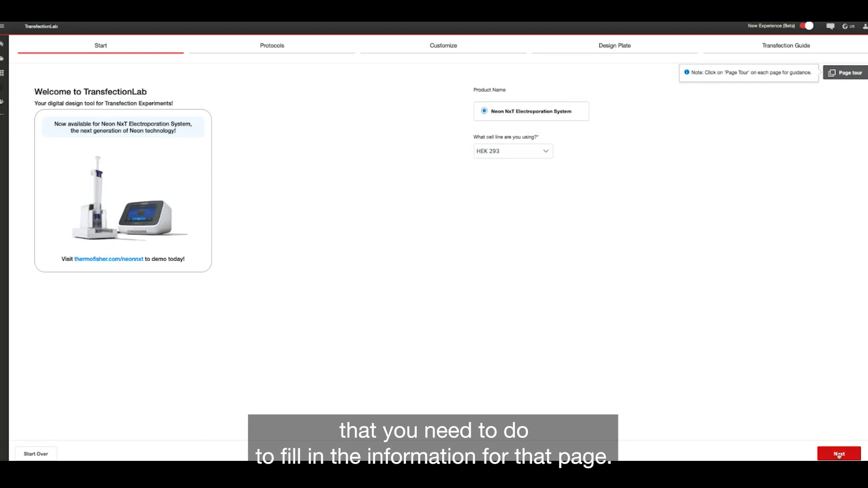
{"action": "left_click", "coordinate": [839, 455]}
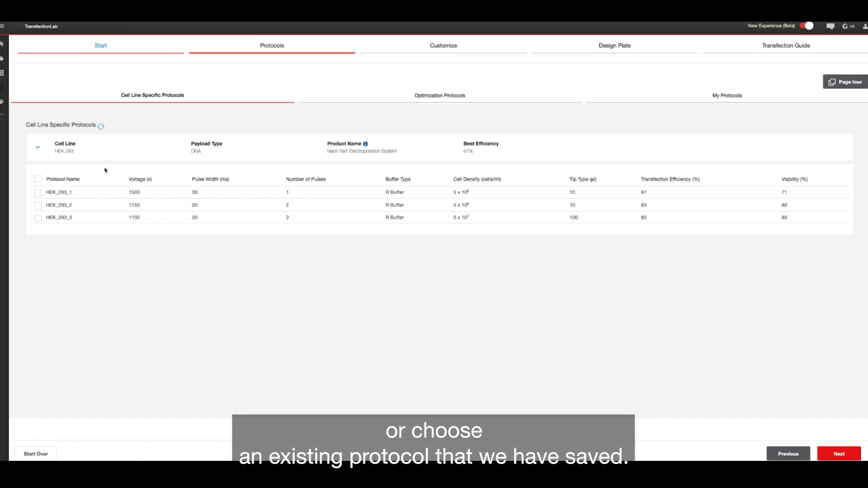
Step: Select protocols HEK_293_1 and HEK_293_2 and continue to the Customize step
{"action": "left_click", "coordinate": [38, 193]}
{"action": "left_click", "coordinate": [38, 205]}
{"action": "left_click", "coordinate": [849, 455]}
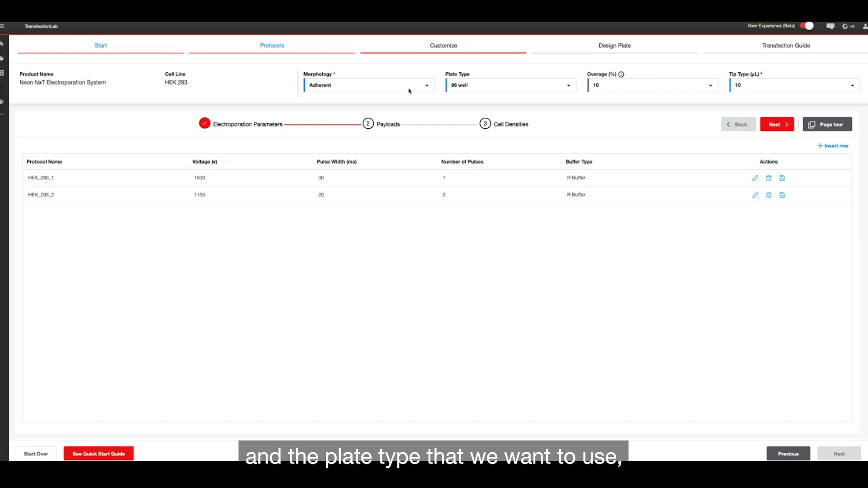
Step: Choose Adherent morphology, a 6 well plate and 10 µL tips, keeping 10% overage
{"action": "left_click", "coordinate": [428, 85]}
{"action": "left_click", "coordinate": [335, 100]}
{"action": "left_click", "coordinate": [571, 86]}
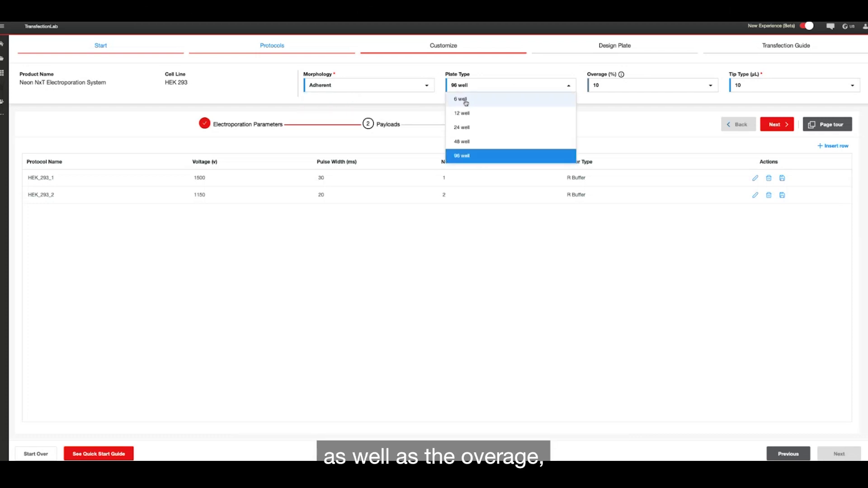
{"action": "left_click", "coordinate": [463, 98]}
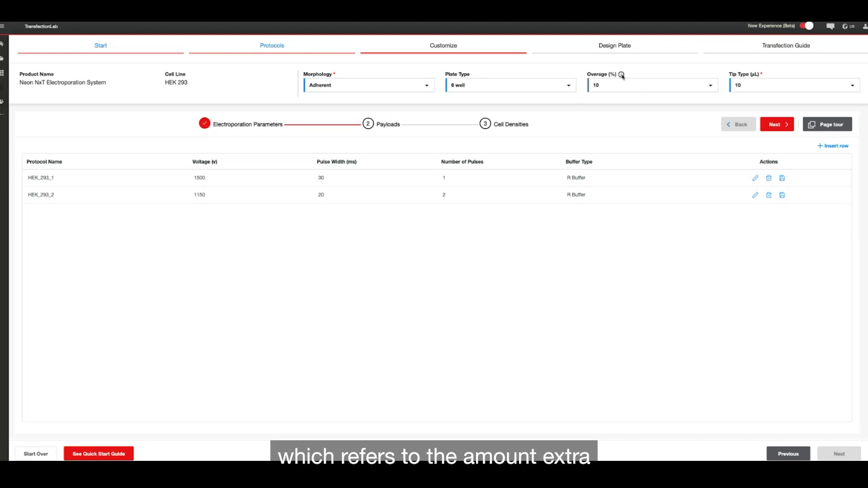
{"action": "mouse_move", "coordinate": [623, 75]}
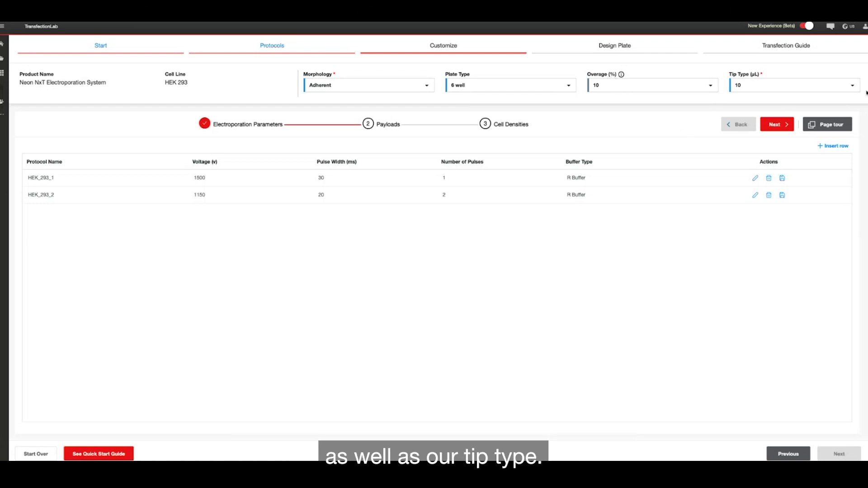
{"action": "left_click", "coordinate": [853, 88]}
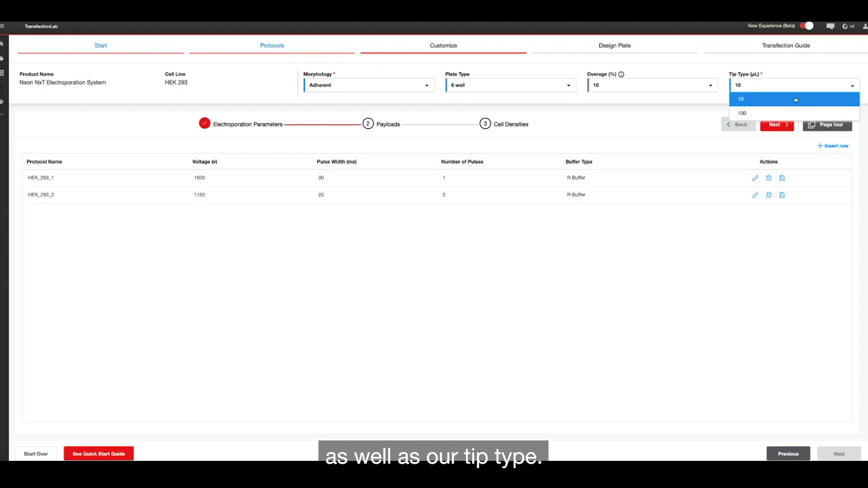
{"action": "left_click", "coordinate": [750, 100]}
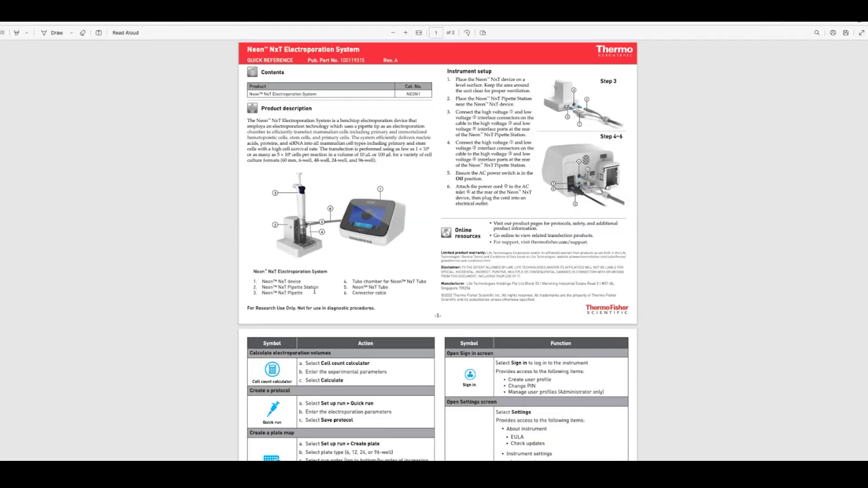
{"action": "scroll", "coordinate": [419, 317], "scroll_direction": "down", "scroll_amount": 3}
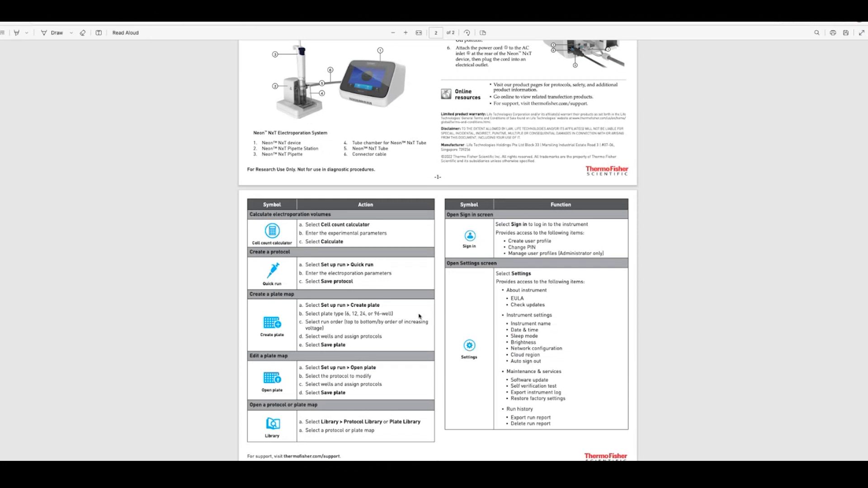
{"action": "left_click", "coordinate": [84, 14]}
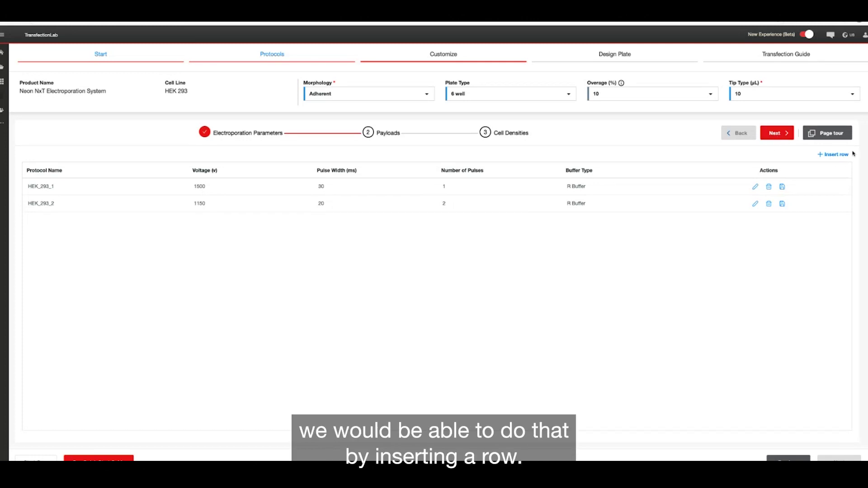
Step: Leave both electroporation protocols unchanged and proceed to the Payloads sub-step
{"action": "left_click", "coordinate": [779, 134]}
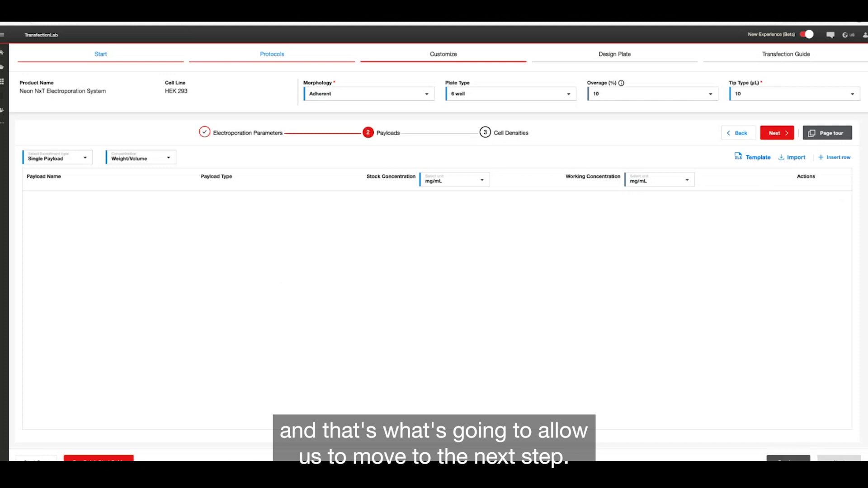
Step: Add a payload named GFP_Plasmid, keeping DNA, Single Payload, Weight/Volume and mg/mL
{"action": "left_click", "coordinate": [846, 162]}
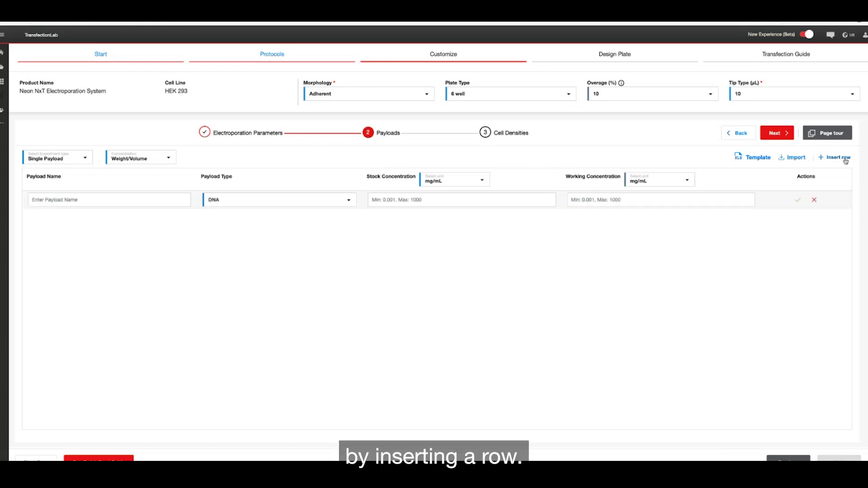
{"action": "left_click", "coordinate": [92, 203]}
{"action": "type", "text": "GFP"}
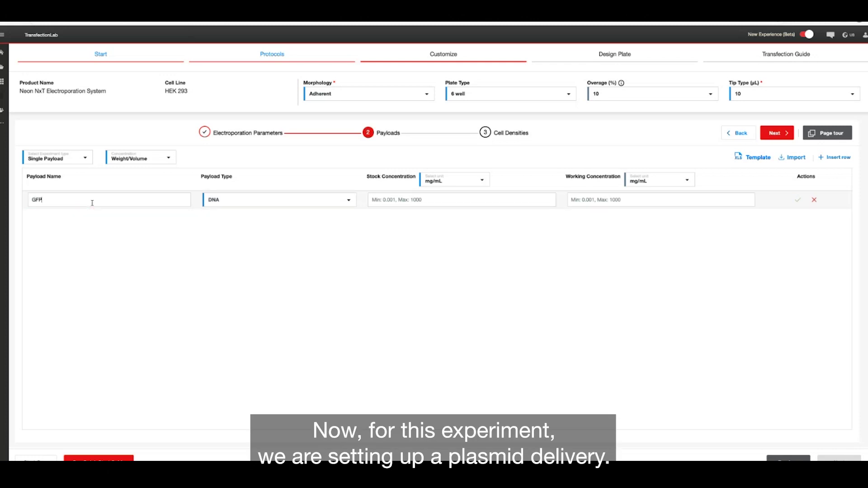
{"action": "type", "text": "_Plasmid"}
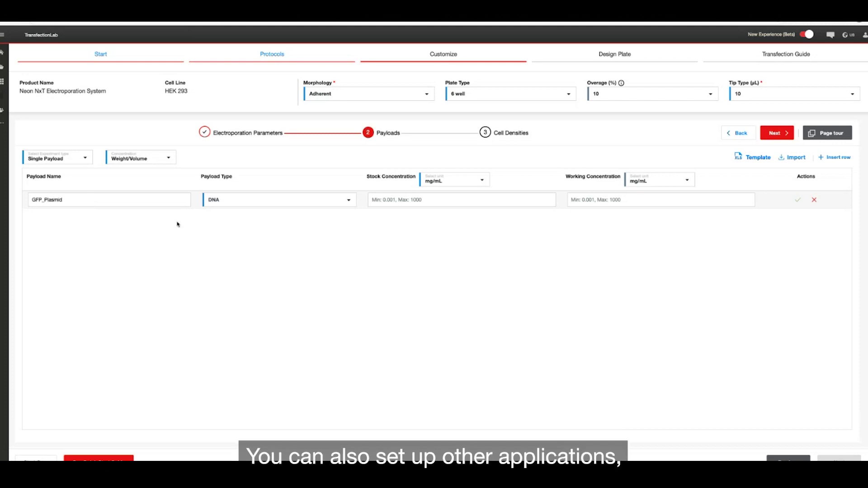
{"action": "left_click", "coordinate": [349, 200]}
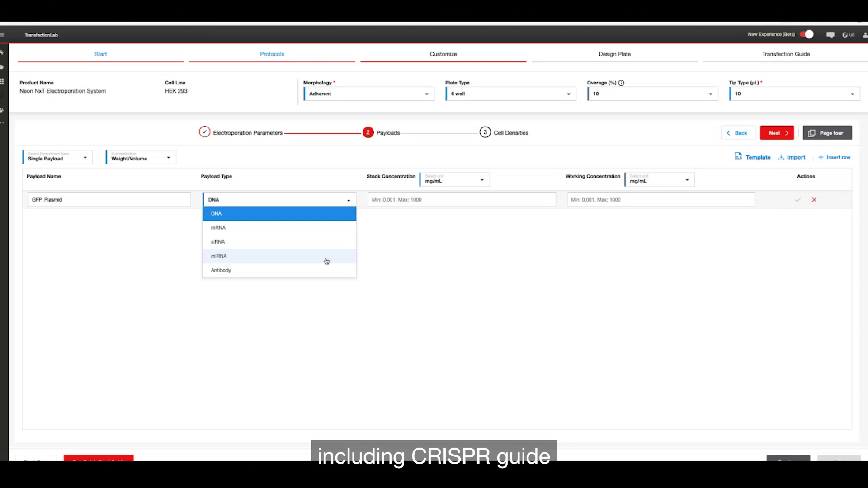
{"action": "left_click", "coordinate": [322, 216]}
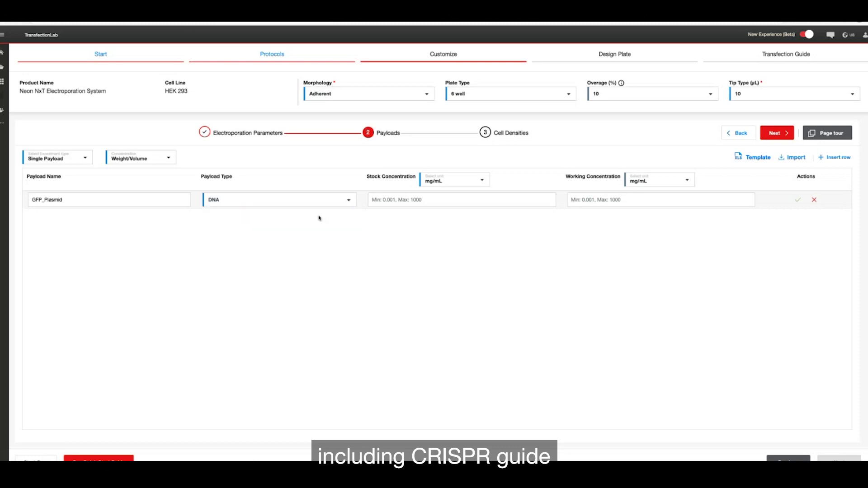
{"action": "left_click", "coordinate": [86, 159]}
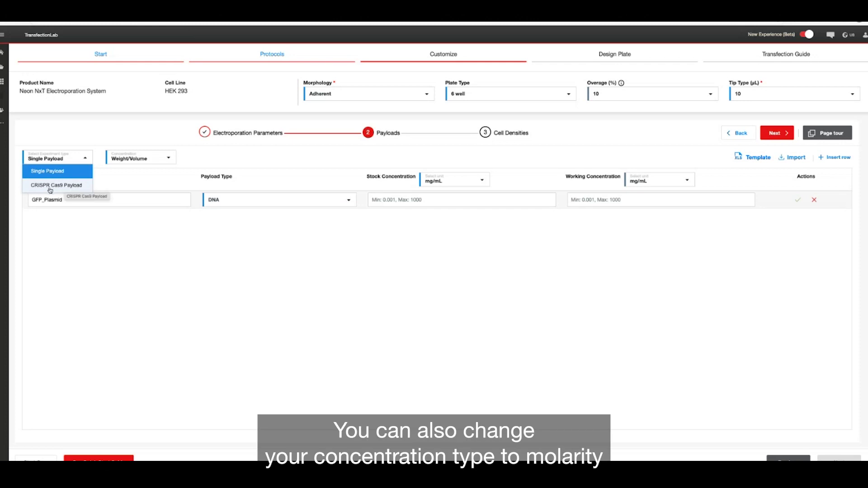
{"action": "left_click", "coordinate": [59, 174]}
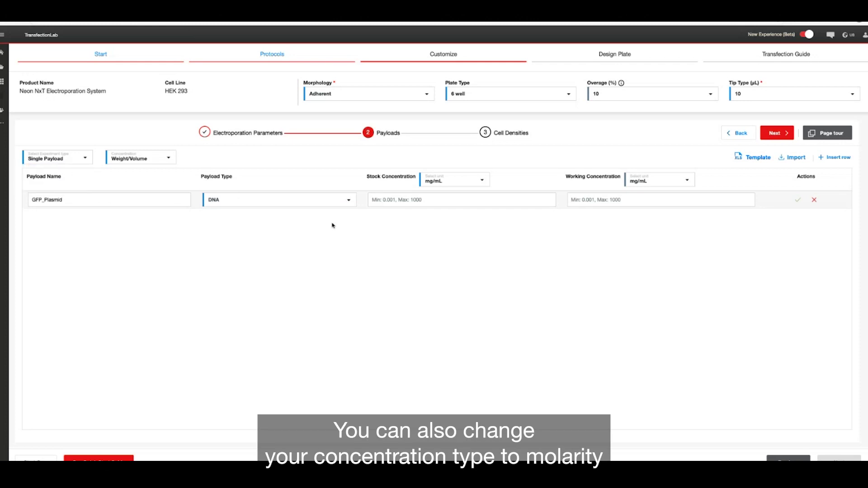
{"action": "left_click", "coordinate": [482, 181]}
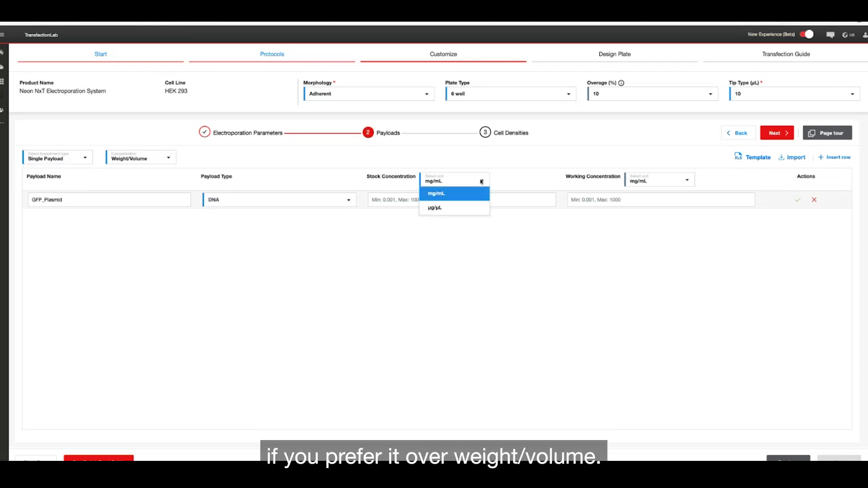
{"action": "left_click", "coordinate": [466, 194]}
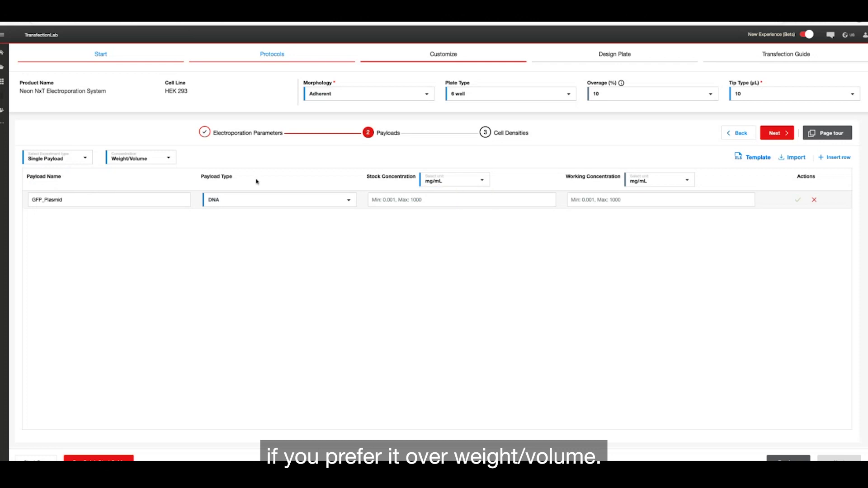
{"action": "left_click", "coordinate": [161, 163]}
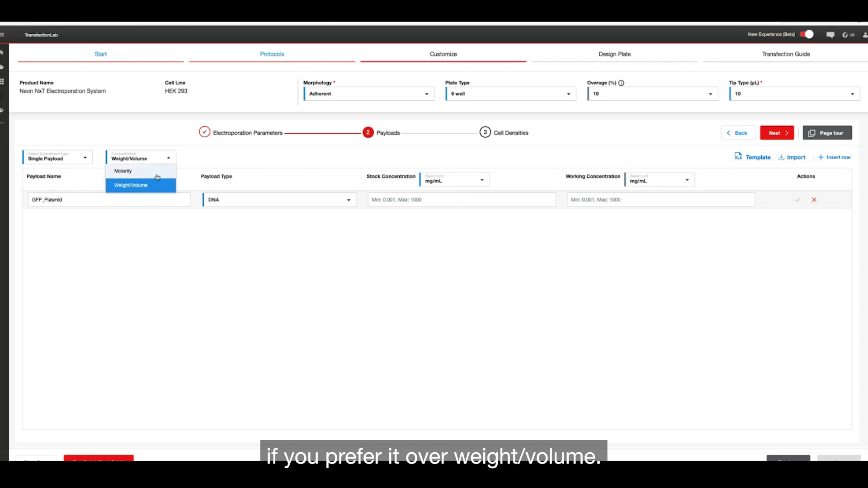
{"action": "left_click", "coordinate": [158, 184]}
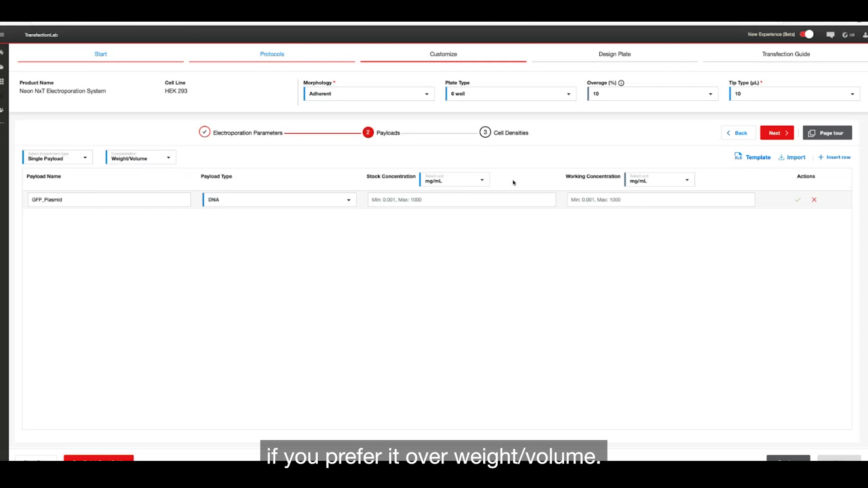
{"action": "left_click", "coordinate": [347, 202]}
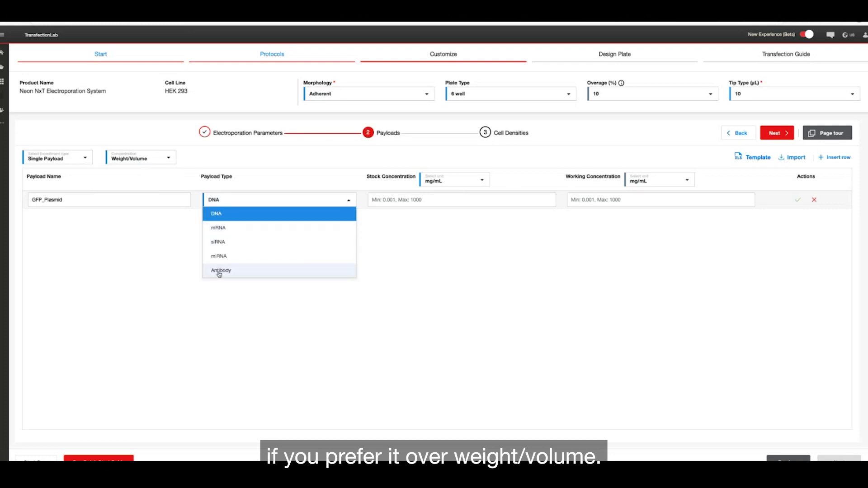
{"action": "left_click", "coordinate": [220, 216]}
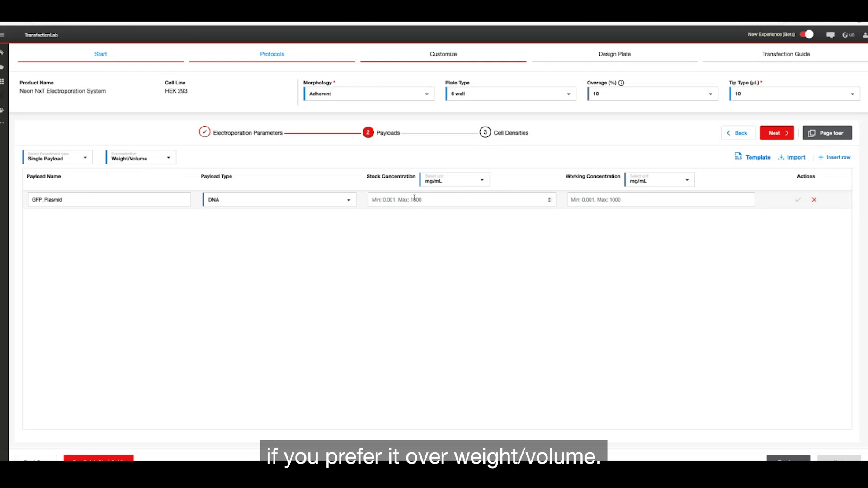
Step: Enter 5 mg/mL stock and 0.5 mg/mL working concentration and save the payload row
{"action": "type", "text": "5"}
{"action": "key", "text": "BackSpace"}
{"action": "type", "text": "5"}
{"action": "left_click", "coordinate": [605, 198]}
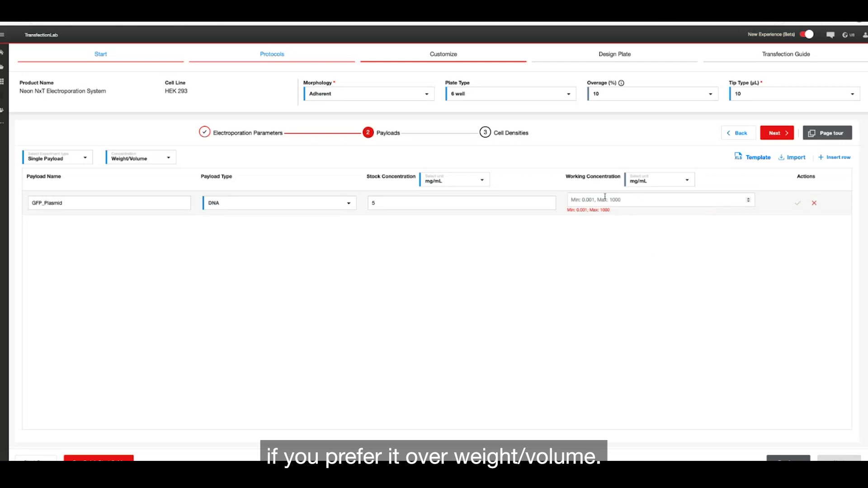
{"action": "type", "text": ".5"}
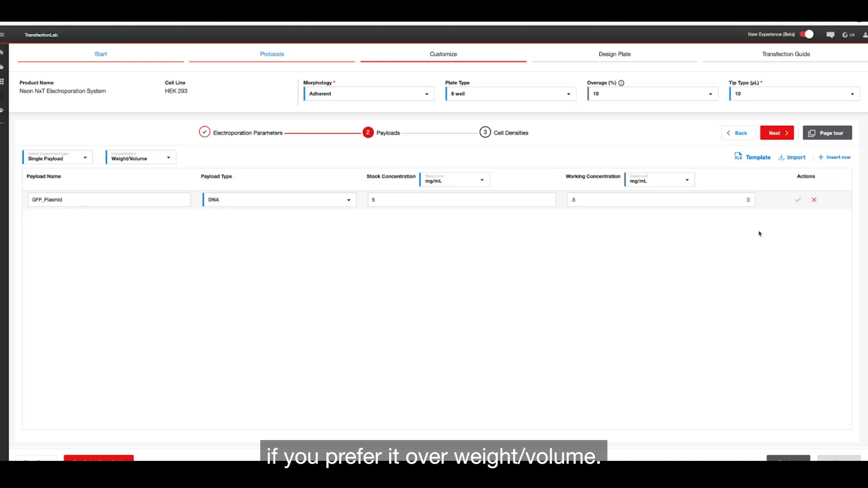
{"action": "left_click", "coordinate": [799, 202]}
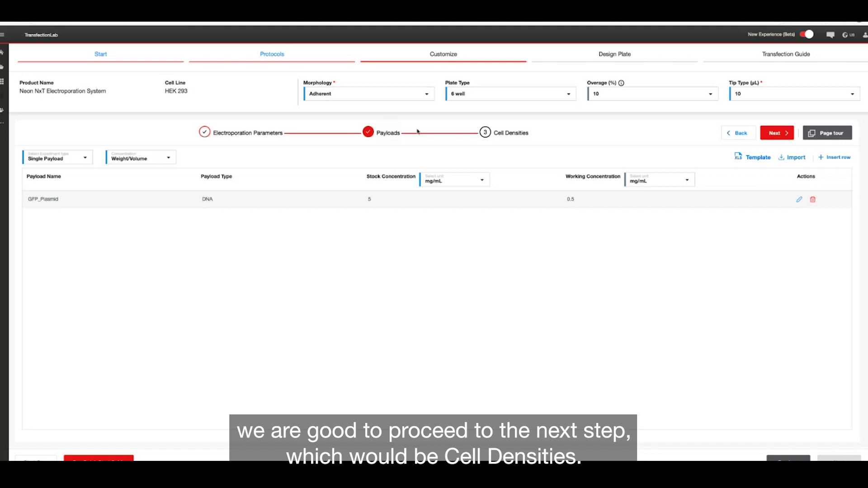
Step: Add and save a cell density row of 200000 cells/mL (2 x 10⁵)
{"action": "left_click", "coordinate": [784, 134]}
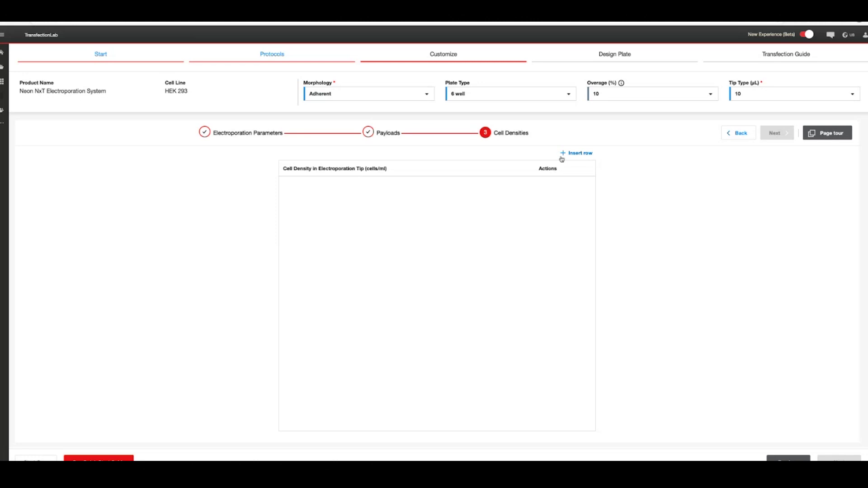
{"action": "left_click", "coordinate": [578, 153]}
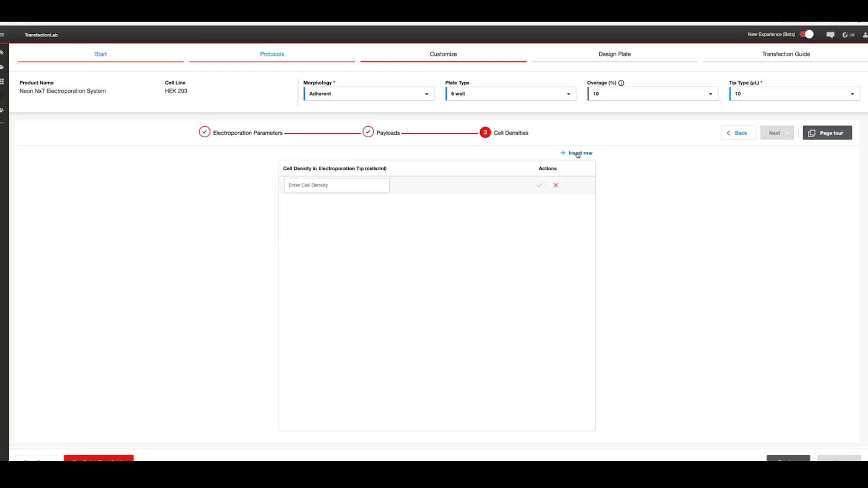
{"action": "left_click", "coordinate": [329, 186]}
{"action": "type", "text": "20"}
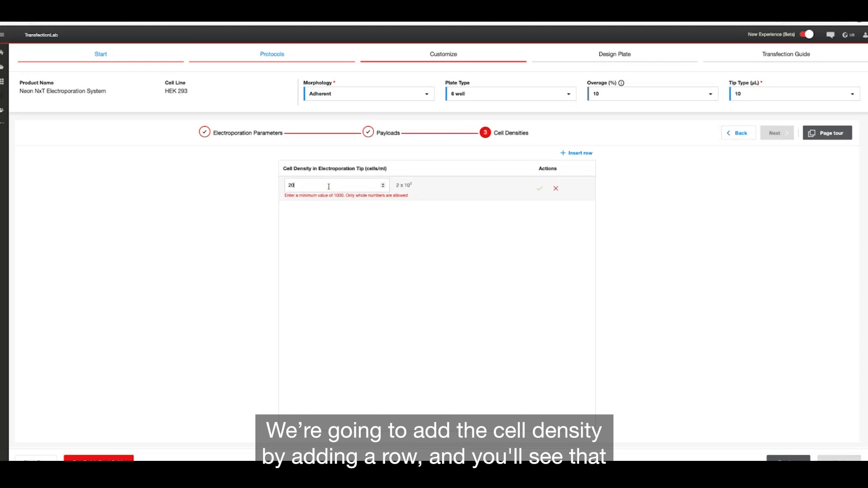
{"action": "type", "text": "0000"}
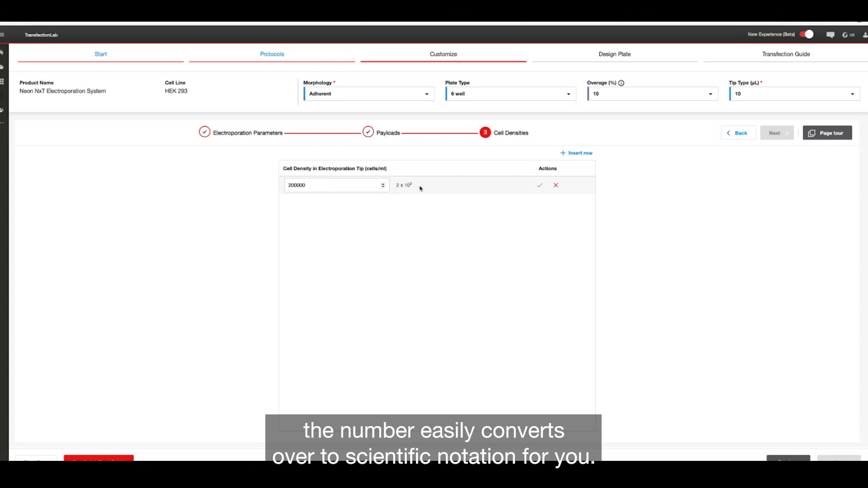
{"action": "left_click", "coordinate": [541, 186]}
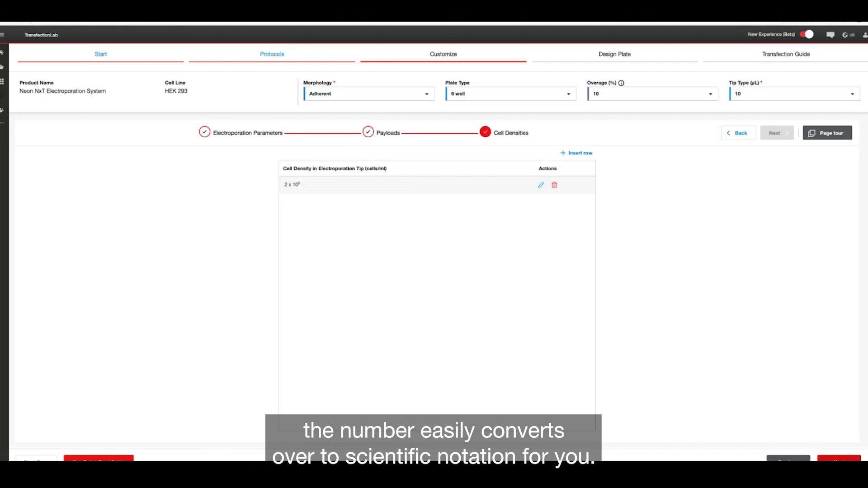
Step: Save the experiment to Personal Files with its name prefixed by 'GFP Plasmid_'
{"action": "left_click", "coordinate": [839, 459]}
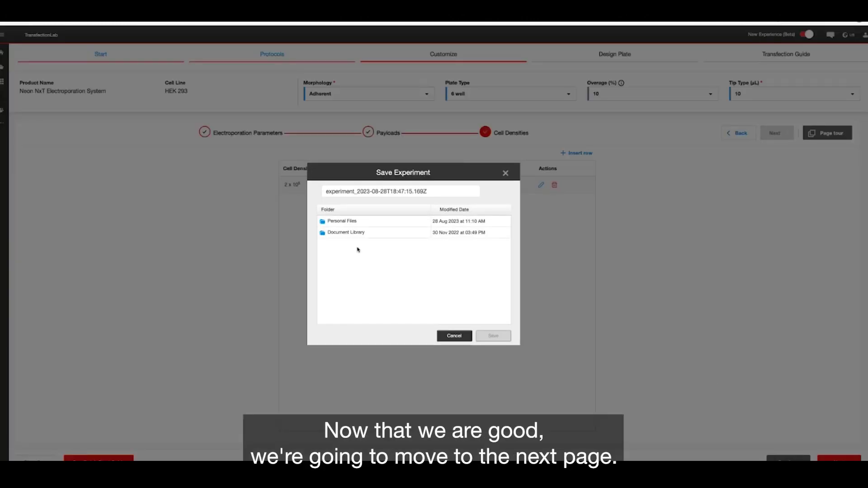
{"action": "left_click", "coordinate": [350, 224]}
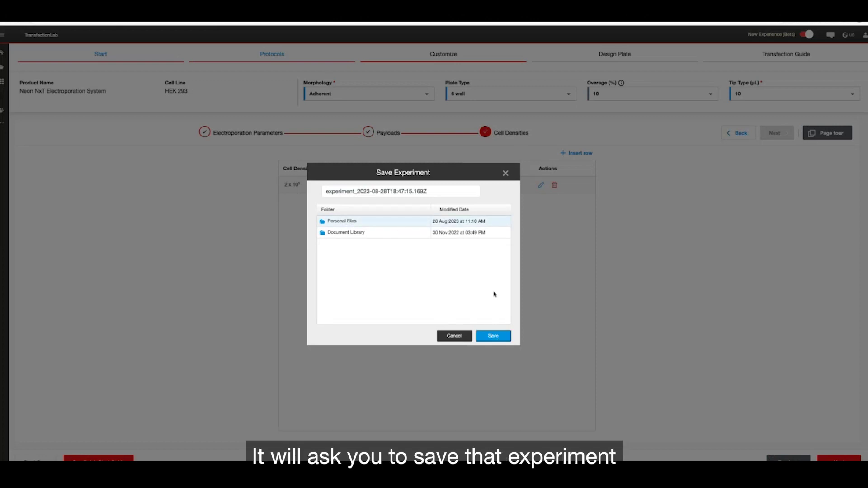
{"action": "left_click", "coordinate": [325, 193]}
{"action": "type", "text": "GFP PLa"}
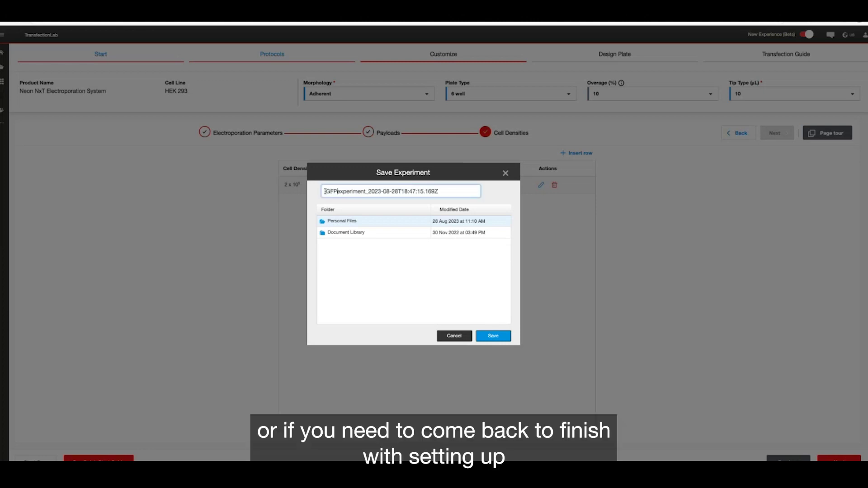
{"action": "key", "text": "BackSpace"}
{"action": "key", "text": "BackSpace"}
{"action": "type", "text": "lasmid"}
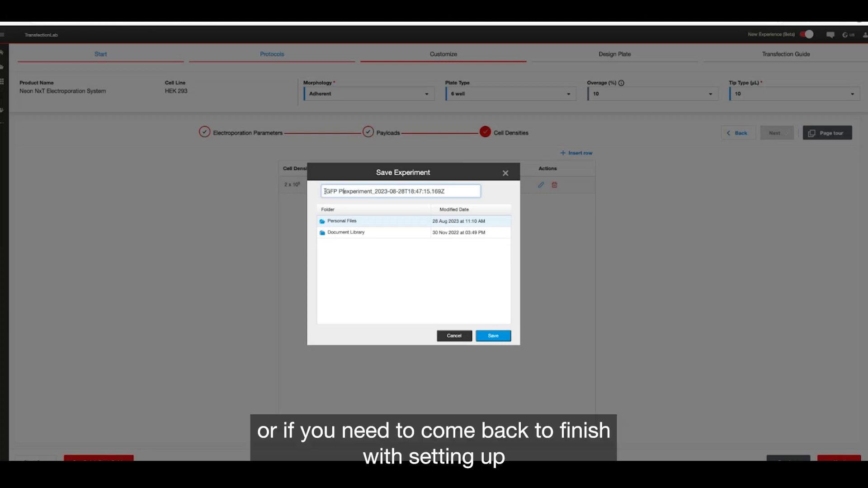
{"action": "type", "text": "_"}
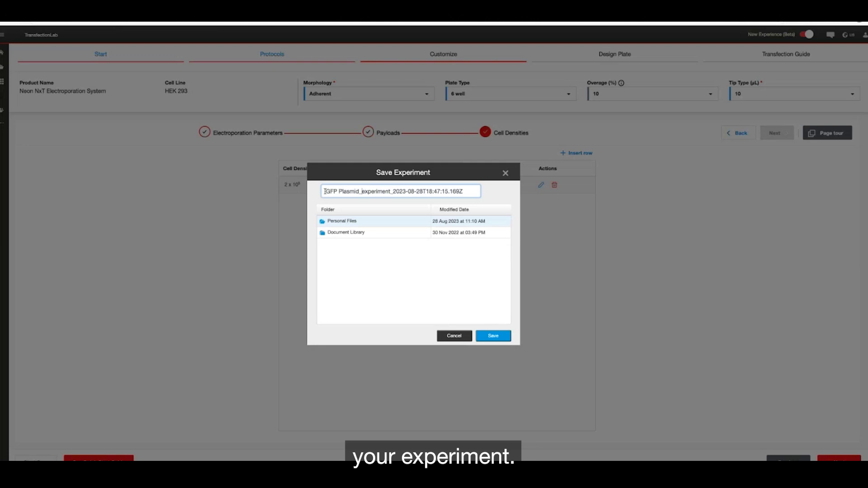
{"action": "left_click", "coordinate": [501, 341]}
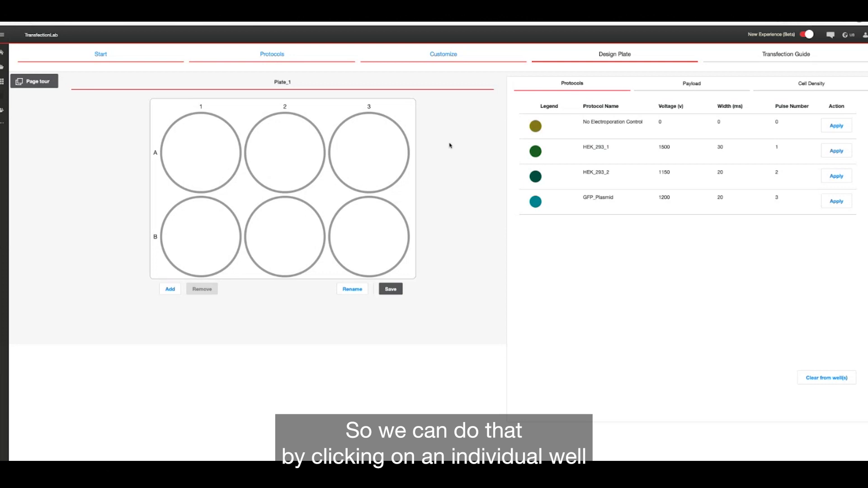
Step: Assign No Electroporation Control to column 1, HEK_293_1 to A2/B2, HEK_293_2 to A3/B3
{"action": "left_click", "coordinate": [208, 140]}
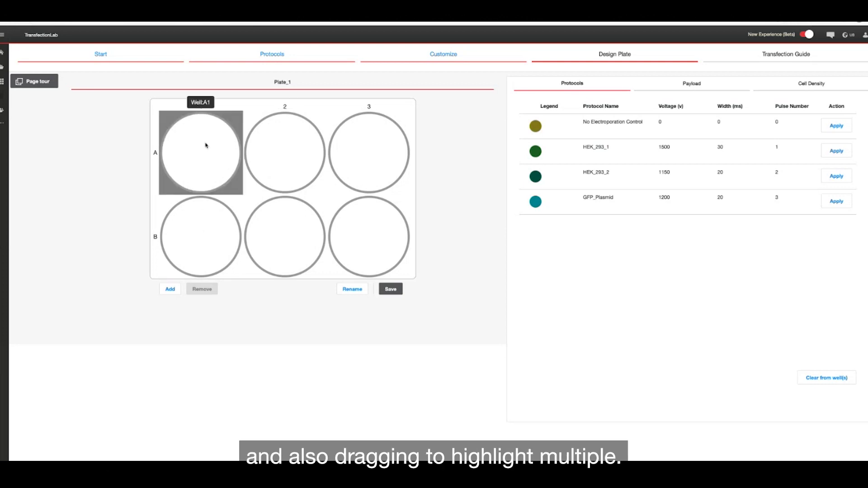
{"action": "left_click_drag", "start_coordinate": [207, 145], "coordinate": [196, 246]}
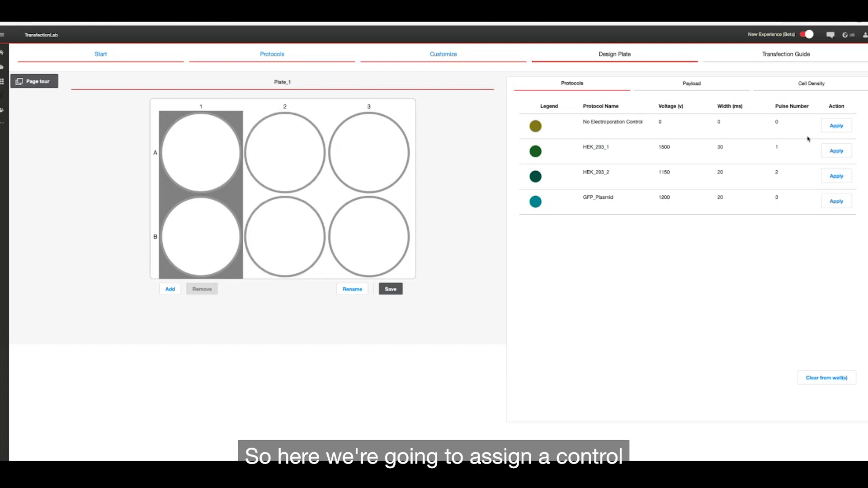
{"action": "left_click", "coordinate": [839, 128]}
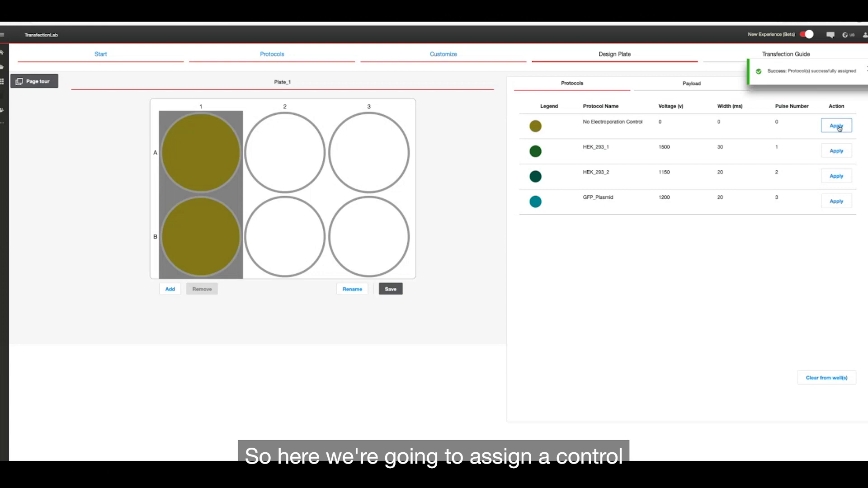
{"action": "left_click", "coordinate": [288, 122]}
{"action": "left_click_drag", "start_coordinate": [289, 123], "coordinate": [289, 254]}
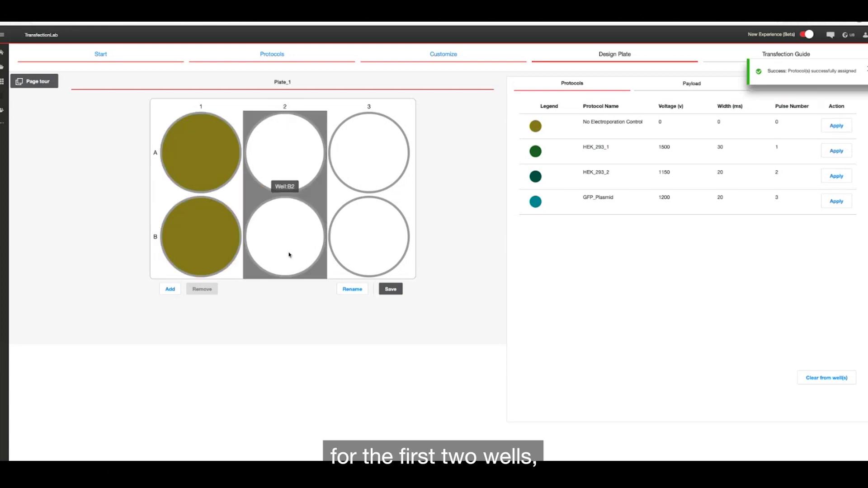
{"action": "left_click", "coordinate": [841, 151]}
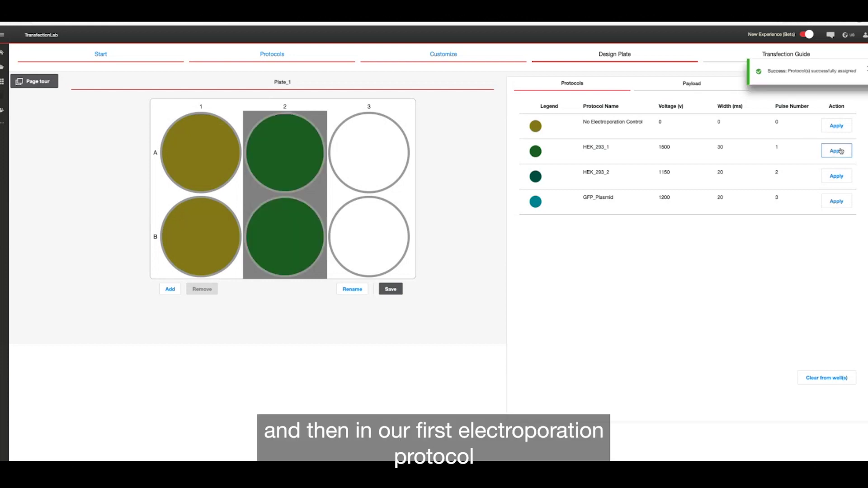
{"action": "left_click", "coordinate": [383, 128]}
{"action": "left_click_drag", "start_coordinate": [383, 128], "coordinate": [385, 243]}
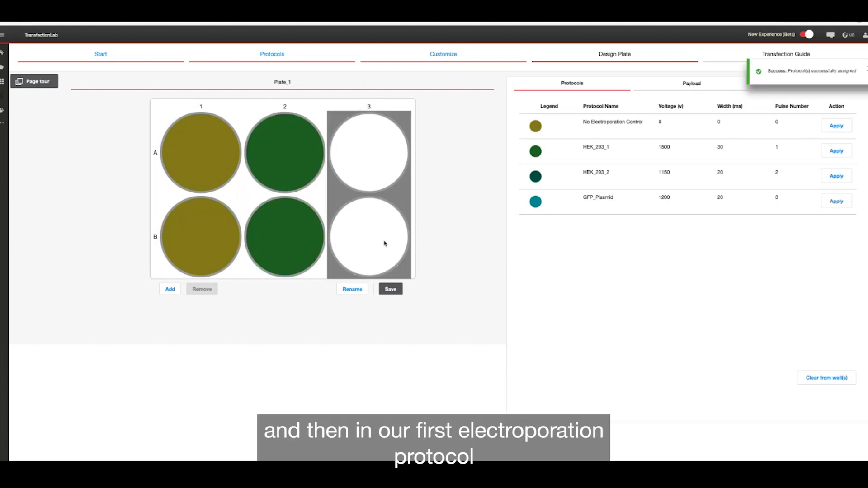
{"action": "left_click", "coordinate": [838, 177]}
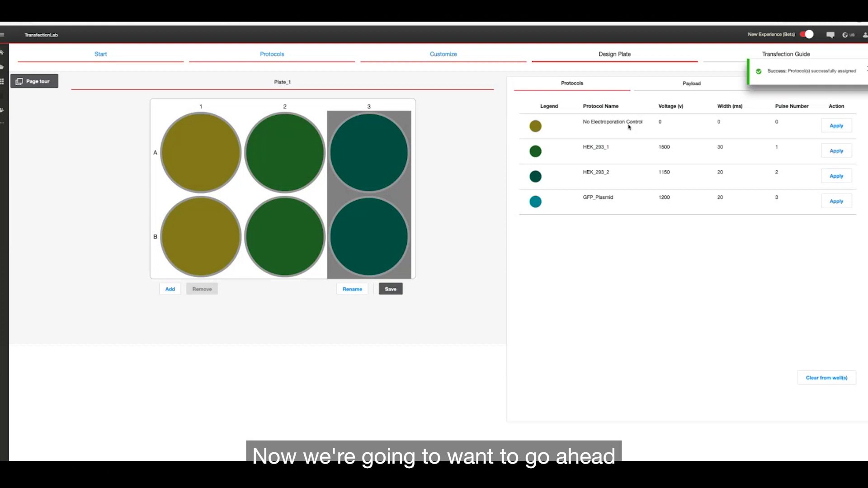
Step: Assign No Payload Control to column 1 wells and GFP_Plasmid to columns 2 and 3
{"action": "left_click", "coordinate": [690, 87]}
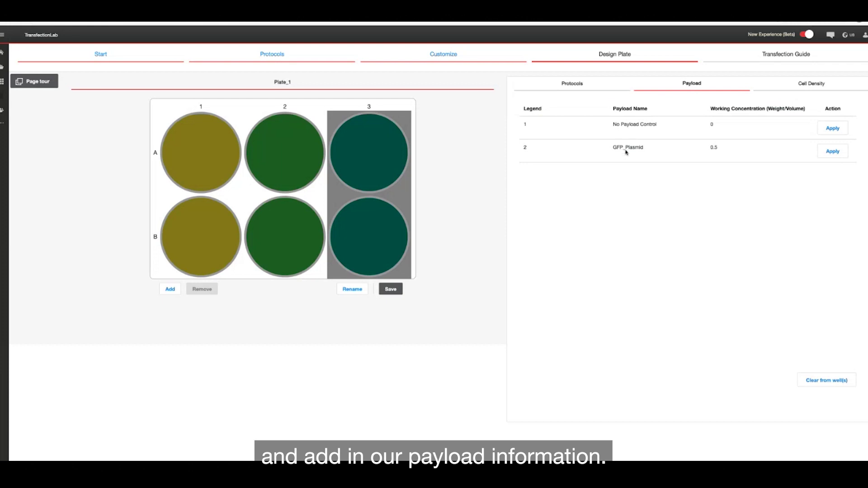
{"action": "left_click_drag", "start_coordinate": [199, 135], "coordinate": [195, 202]}
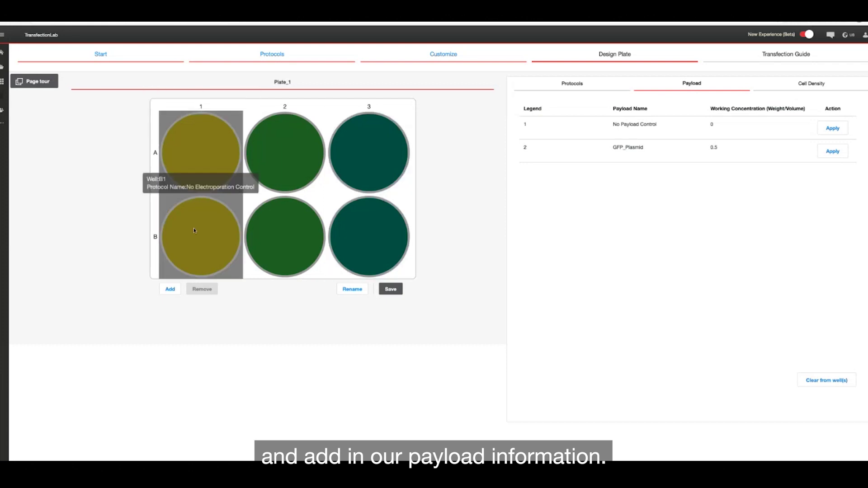
{"action": "left_click", "coordinate": [840, 129]}
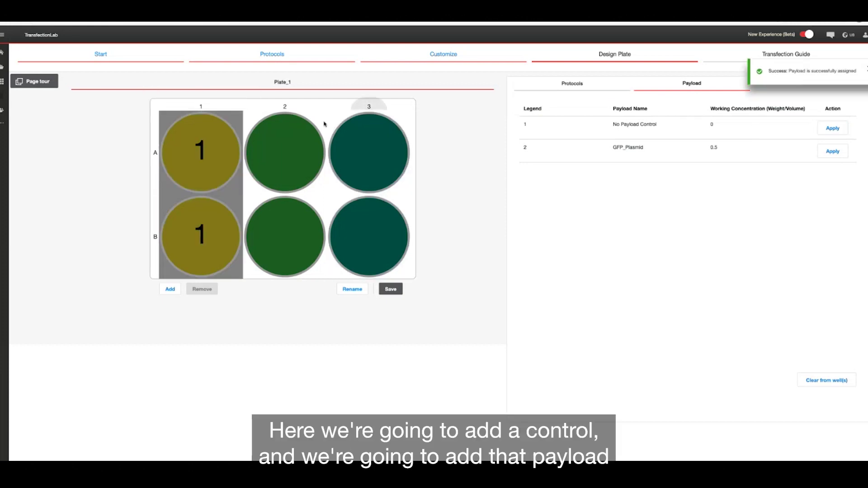
{"action": "left_click_drag", "start_coordinate": [294, 141], "coordinate": [362, 229]}
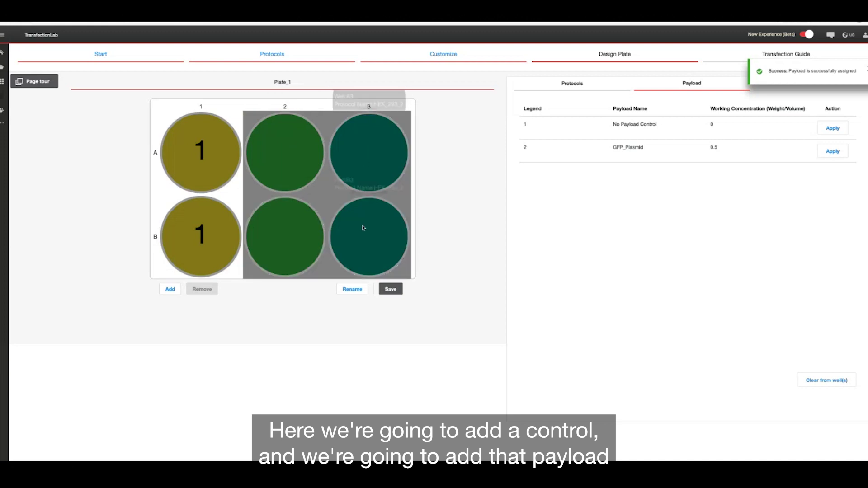
{"action": "left_click", "coordinate": [834, 153]}
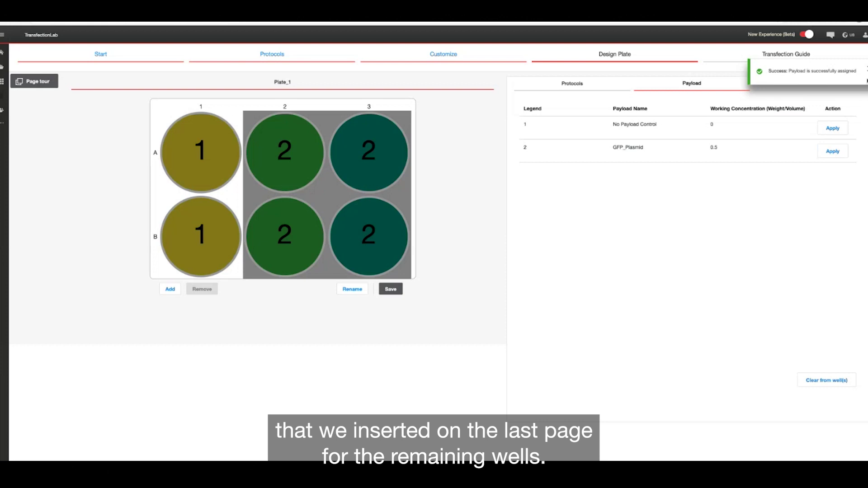
Step: Apply a cell density of 2 x 10^5 cells/ml to all six wells
{"action": "left_click", "coordinate": [810, 85]}
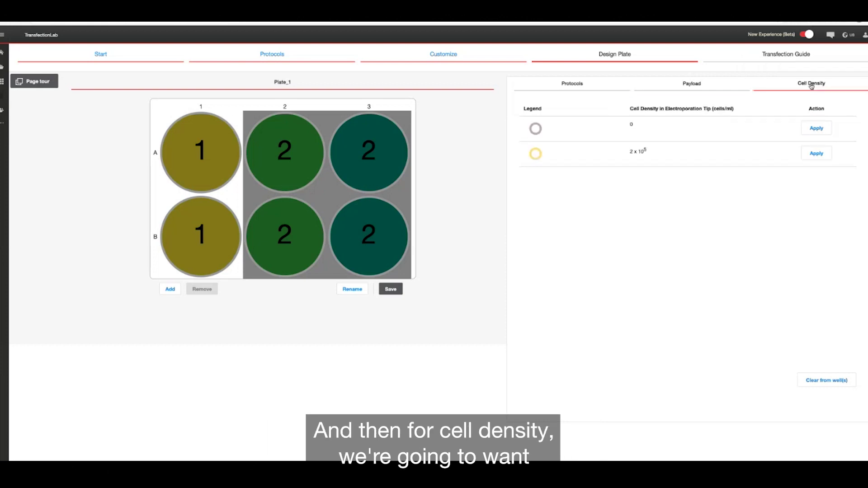
{"action": "left_click", "coordinate": [207, 151]}
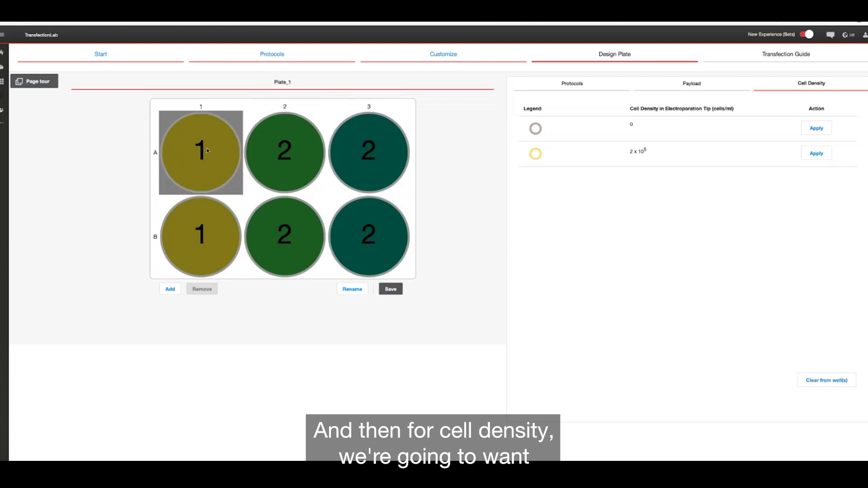
{"action": "left_click_drag", "start_coordinate": [256, 143], "coordinate": [359, 232]}
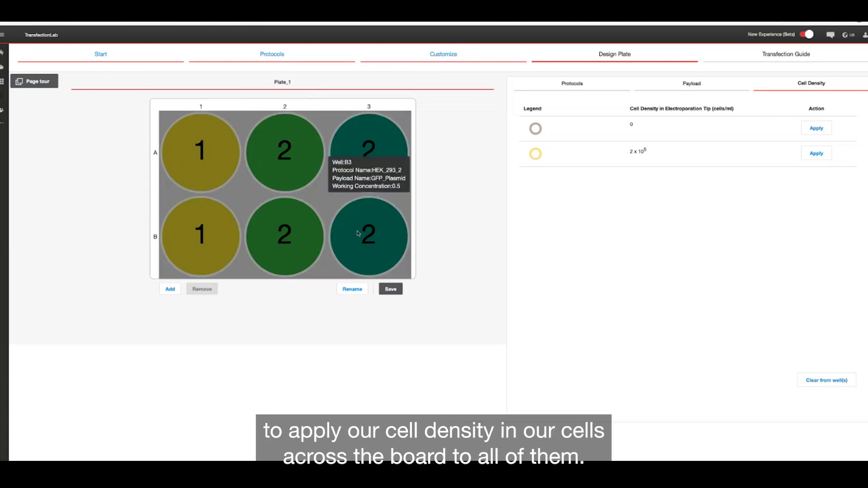
{"action": "left_click", "coordinate": [822, 154]}
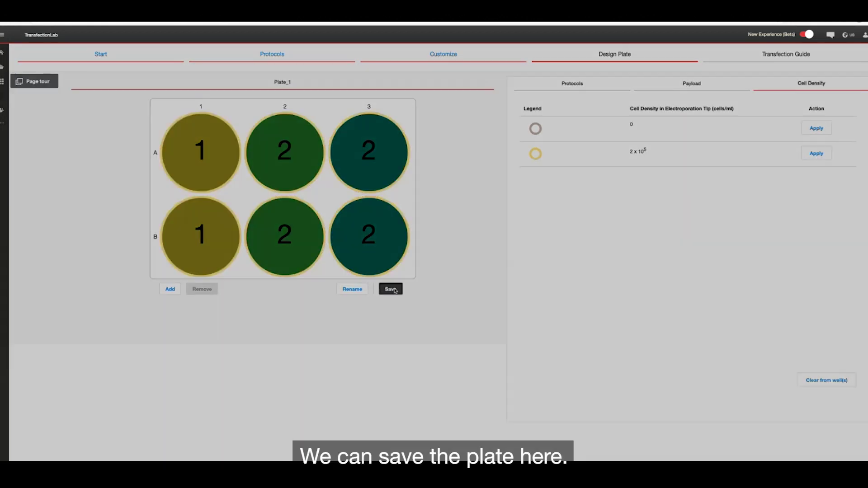
Step: Save Plate_1 alone using the Save Individual Plate option
{"action": "left_click", "coordinate": [395, 290]}
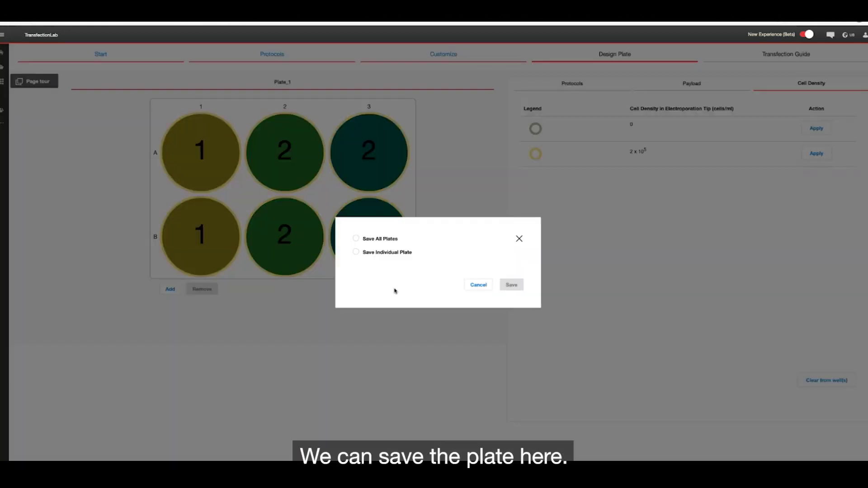
{"action": "left_click", "coordinate": [357, 253]}
{"action": "left_click", "coordinate": [384, 270]}
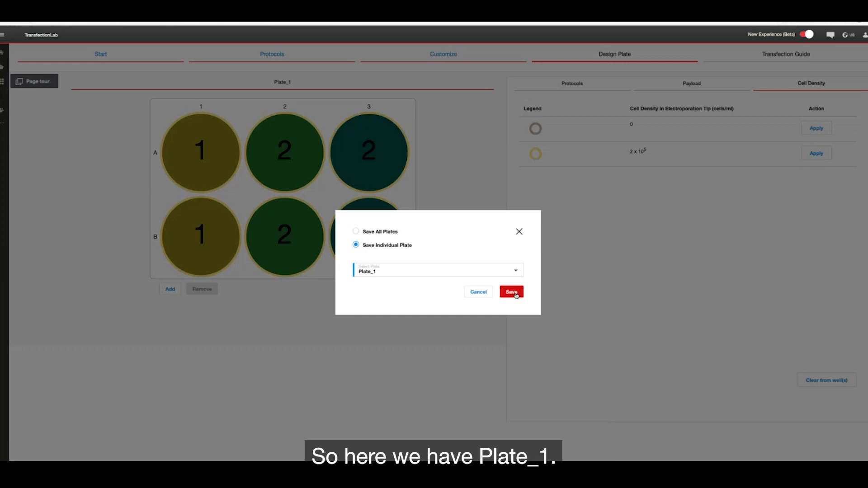
{"action": "left_click", "coordinate": [516, 295]}
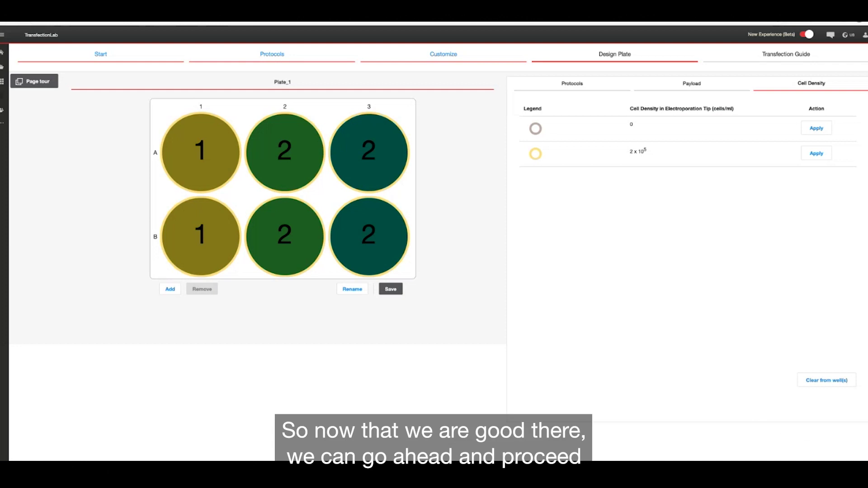
Step: Scroll through the Plate_1 Transfection Guide, e.g. 59.4 µL resuspension for 1.32 x 10^6 cells
{"action": "left_click", "coordinate": [839, 463]}
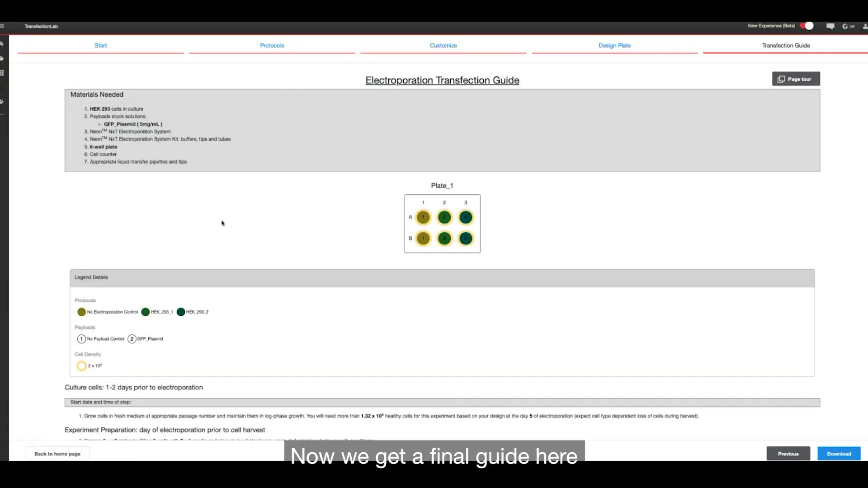
{"action": "scroll", "coordinate": [222, 223], "scroll_direction": "down", "scroll_amount": 1}
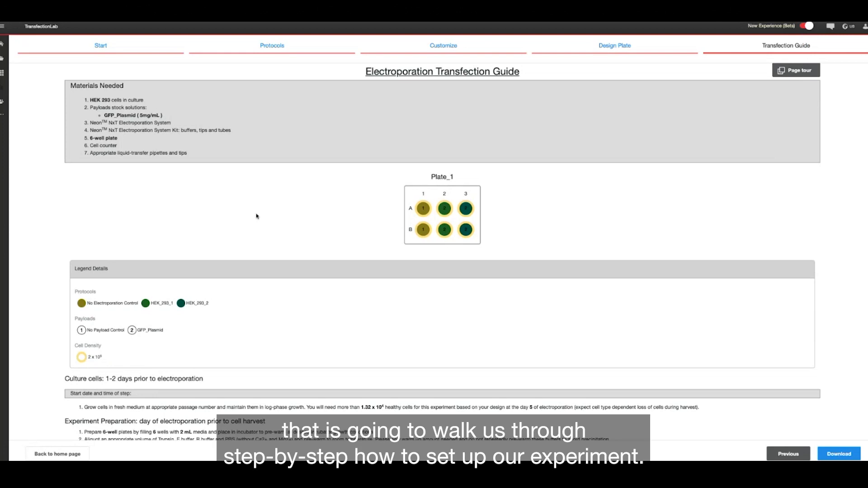
{"action": "scroll", "coordinate": [257, 216], "scroll_direction": "down", "scroll_amount": 2}
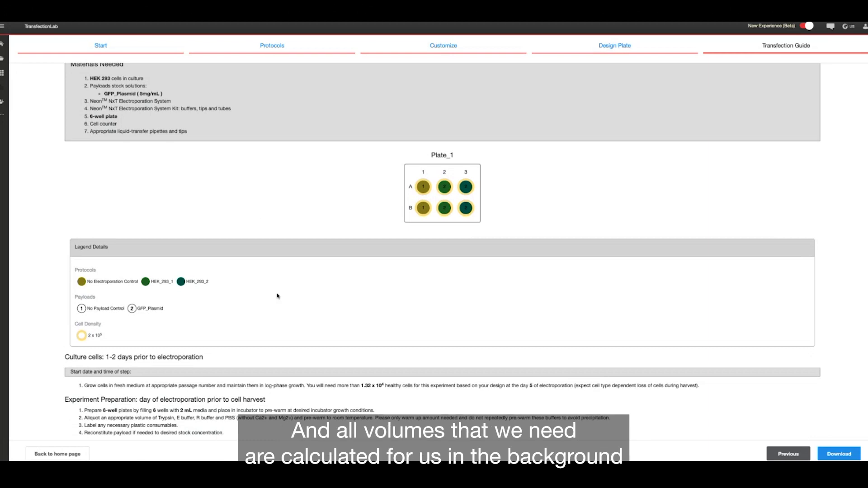
{"action": "scroll", "coordinate": [277, 296], "scroll_direction": "down", "scroll_amount": 3}
{"action": "scroll", "coordinate": [277, 296], "scroll_direction": "down", "scroll_amount": 10}
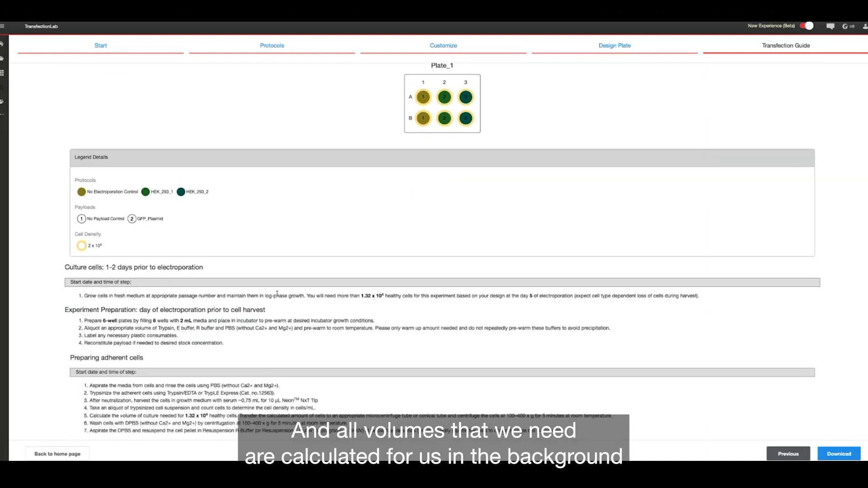
{"action": "scroll", "coordinate": [277, 294], "scroll_direction": "down", "scroll_amount": 4}
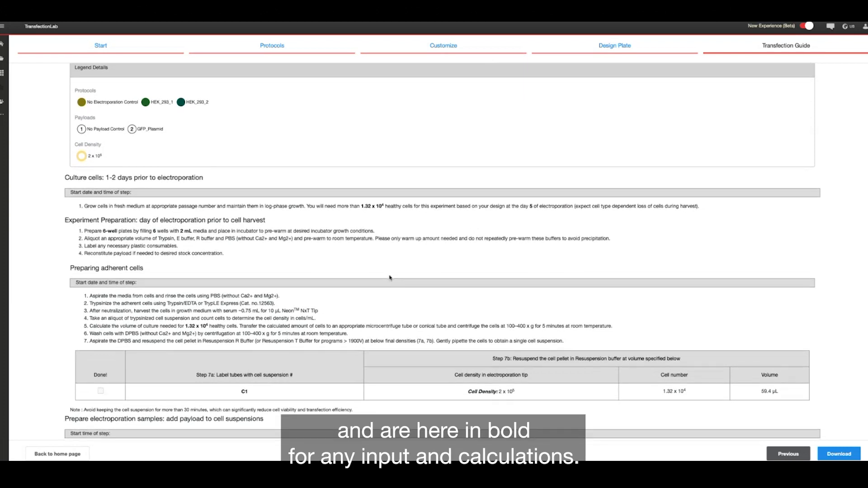
{"action": "scroll", "coordinate": [390, 278], "scroll_direction": "down", "scroll_amount": 8}
{"action": "scroll", "coordinate": [390, 277], "scroll_direction": "down", "scroll_amount": 2}
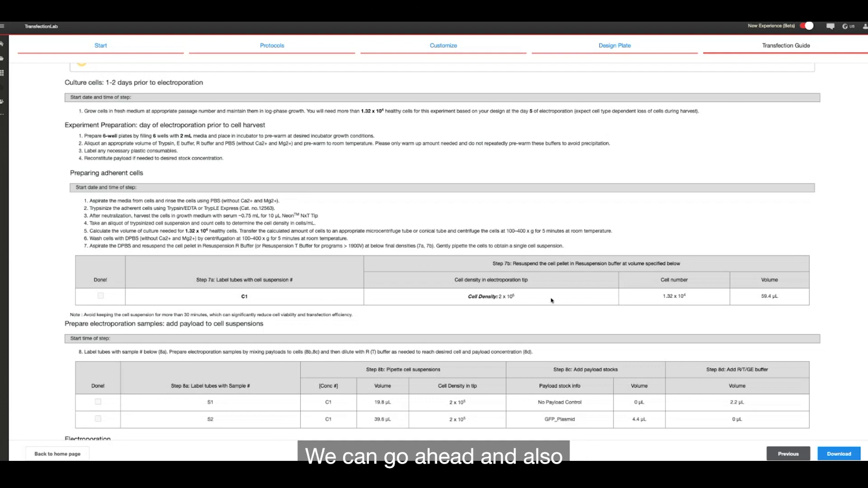
{"action": "scroll", "coordinate": [551, 299], "scroll_direction": "down", "scroll_amount": 6}
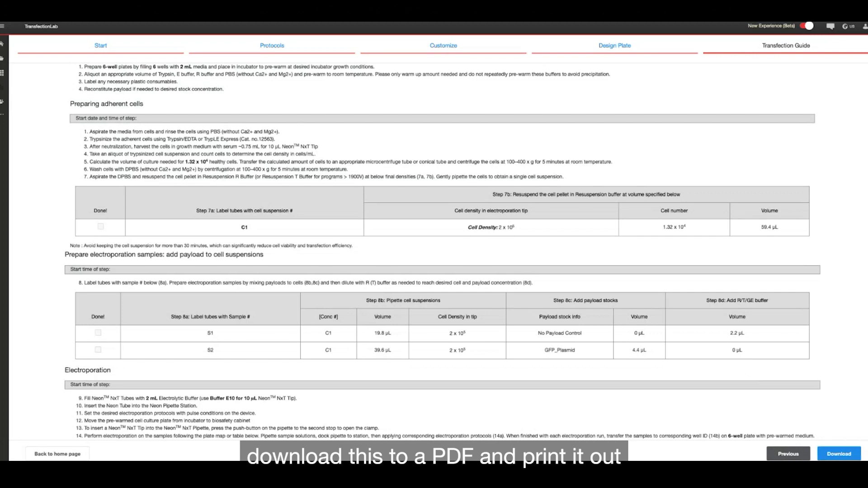
{"action": "left_click", "coordinate": [837, 455]}
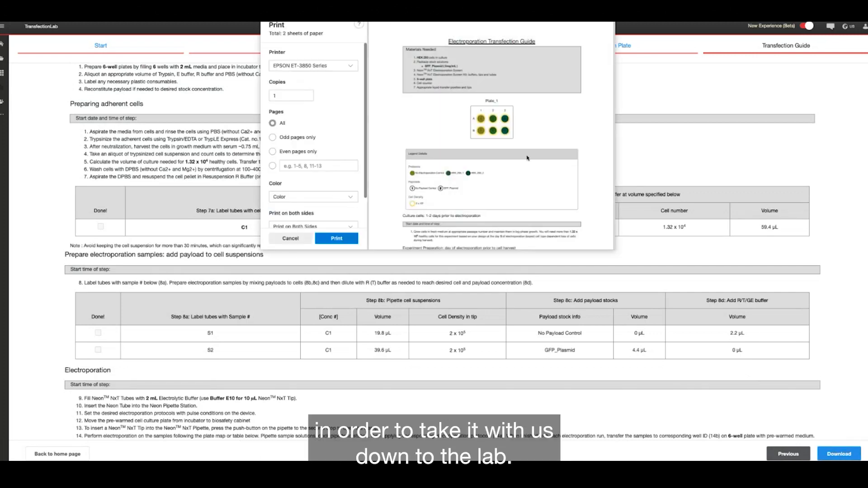
{"action": "left_click", "coordinate": [296, 241]}
{"action": "scroll", "coordinate": [407, 245], "scroll_direction": "down", "scroll_amount": 3}
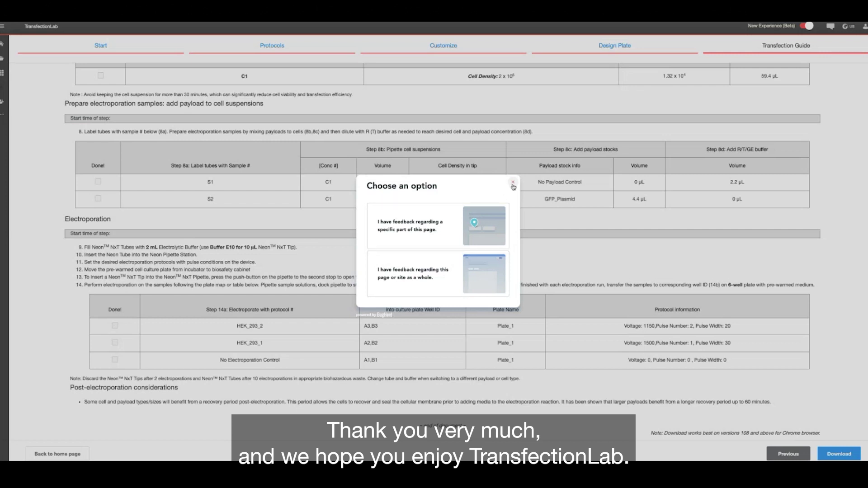
{"action": "left_click", "coordinate": [514, 184]}
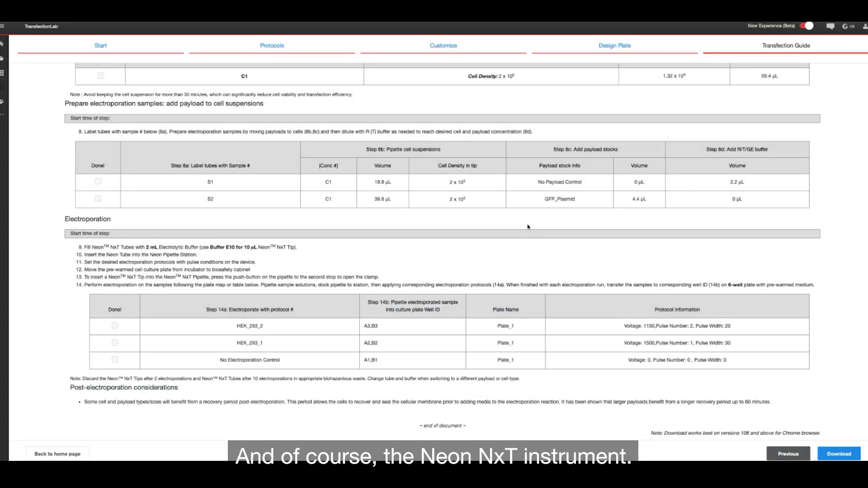